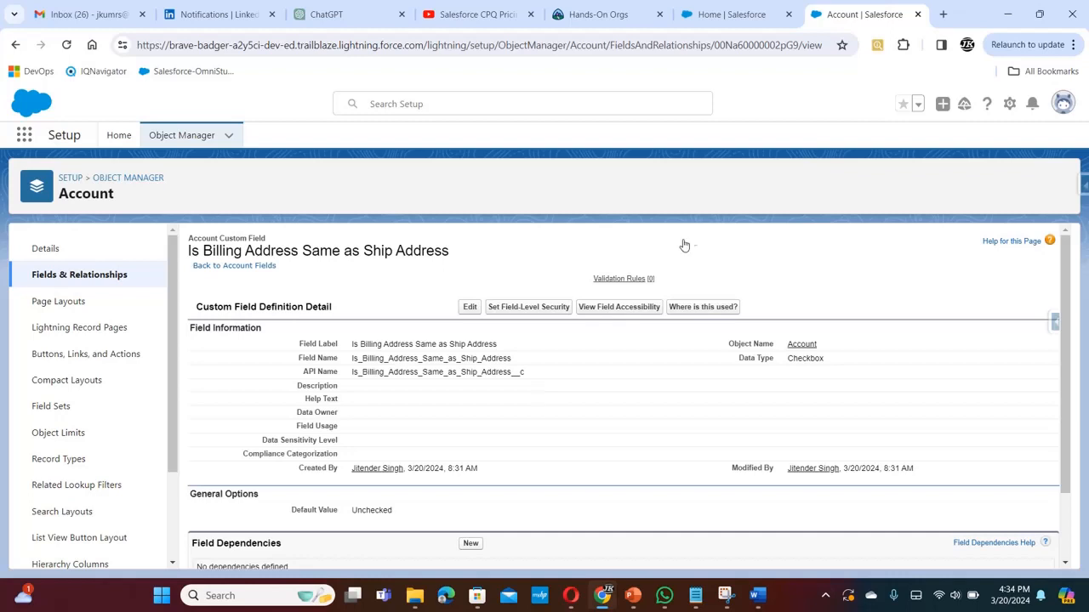
- Open the Emerson Transport account and examine its address fields and the Is Billing Address Same as Ship Address checkbox
left_click(737, 14)
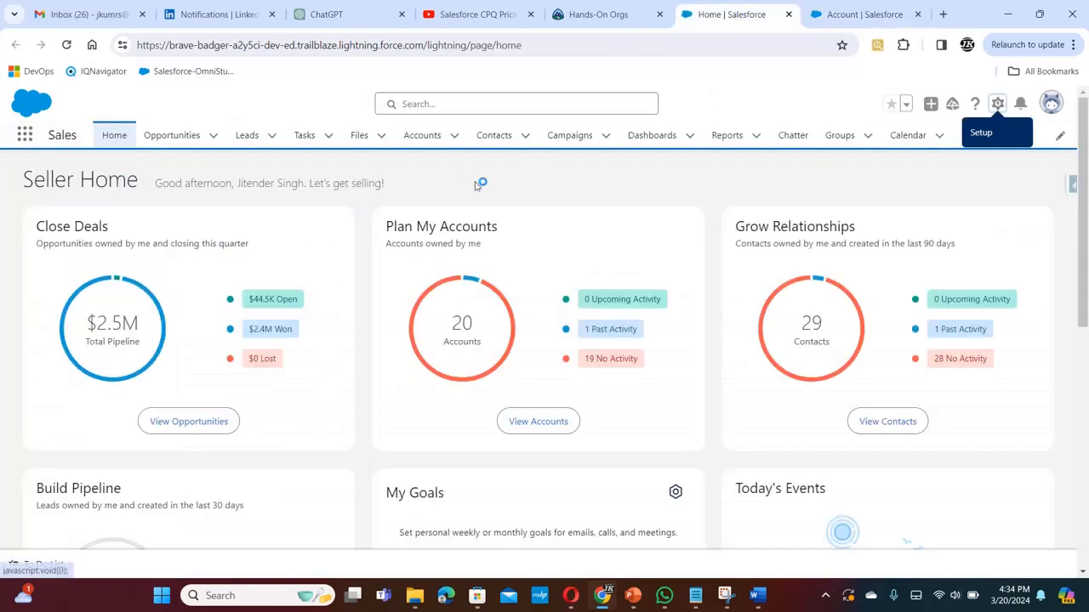
left_click(423, 138)
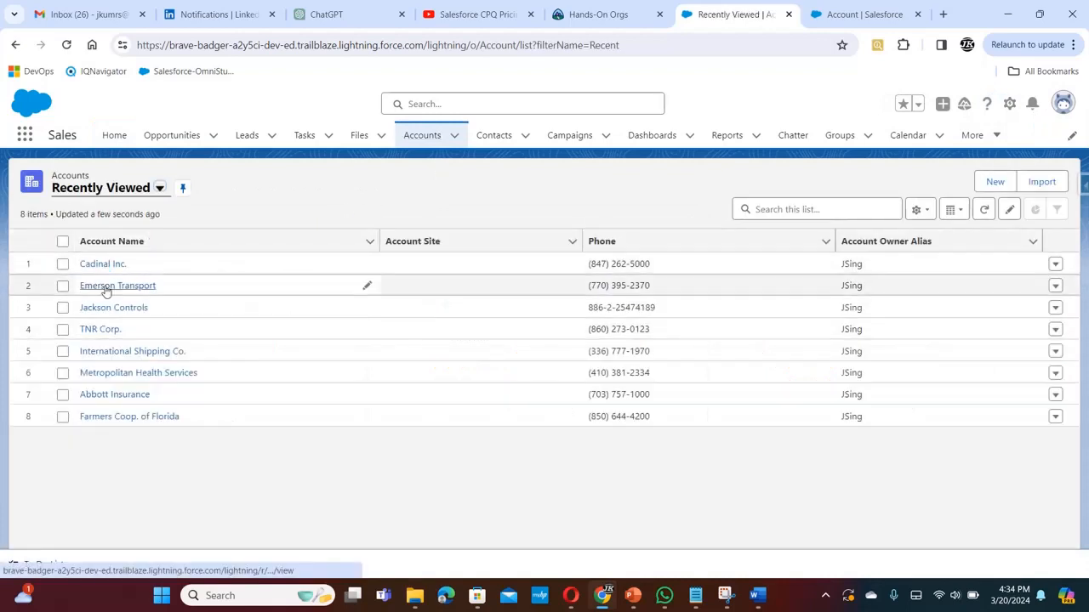
left_click(106, 287)
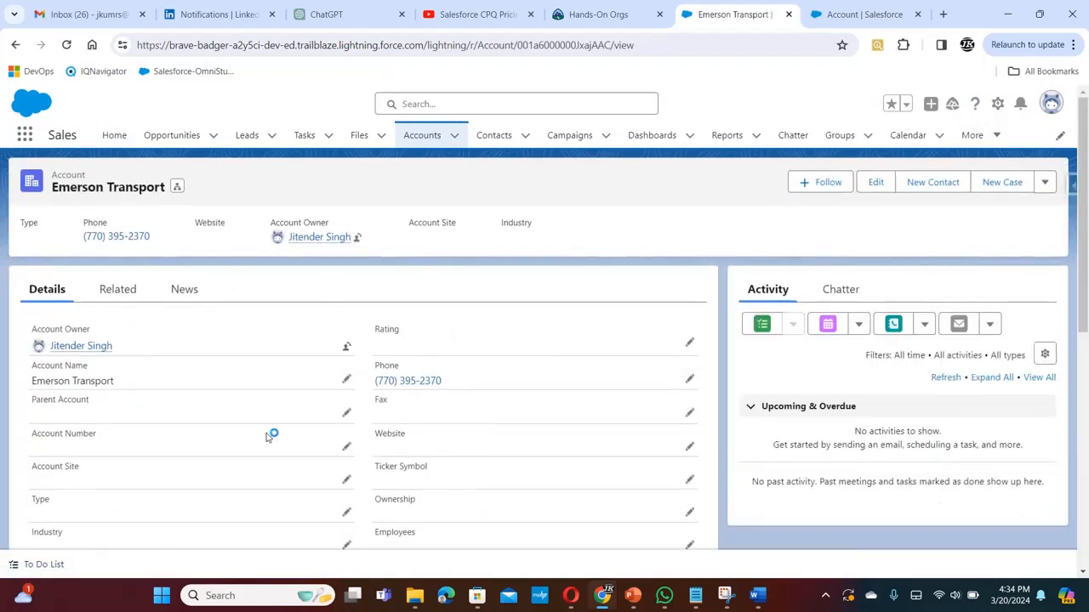
scroll(1065, 352, "down", 2)
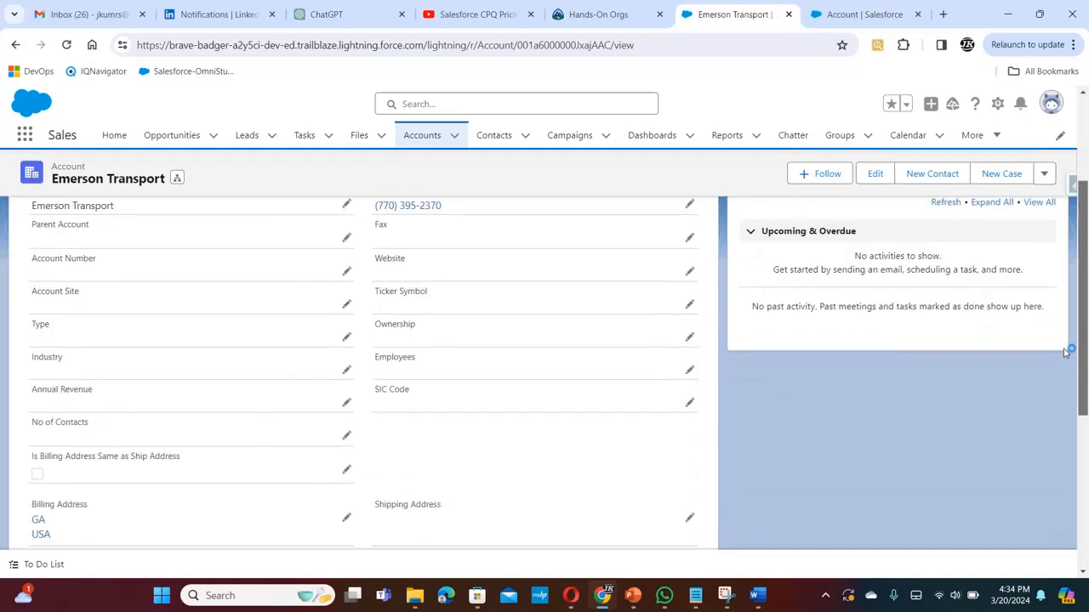
scroll(1065, 353, "down", 1)
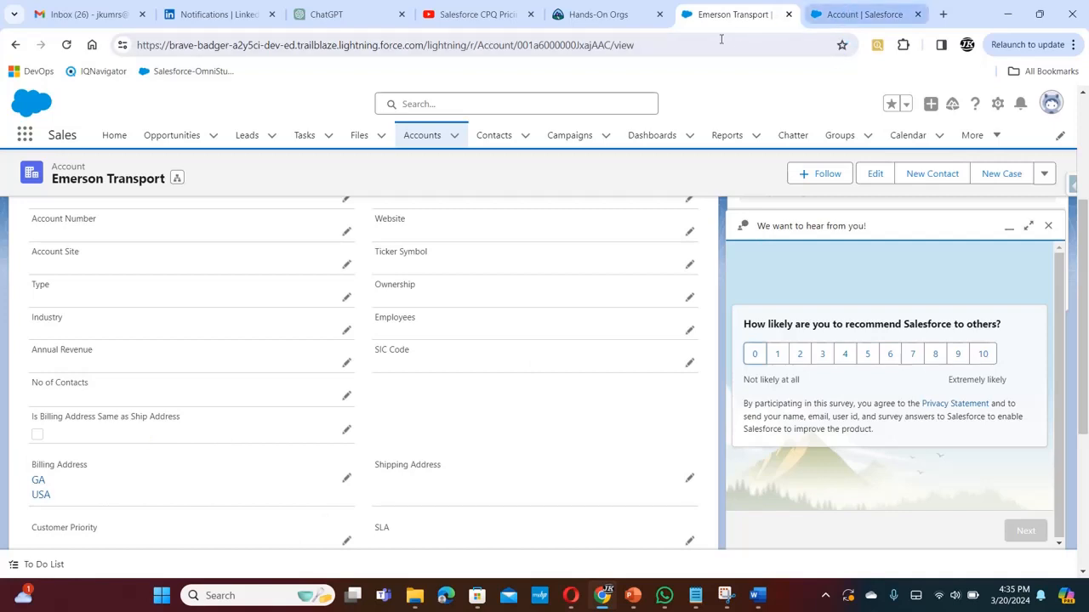
- Return to Salesforce Setup and open the Flows list under Process Automation
left_click(863, 15)
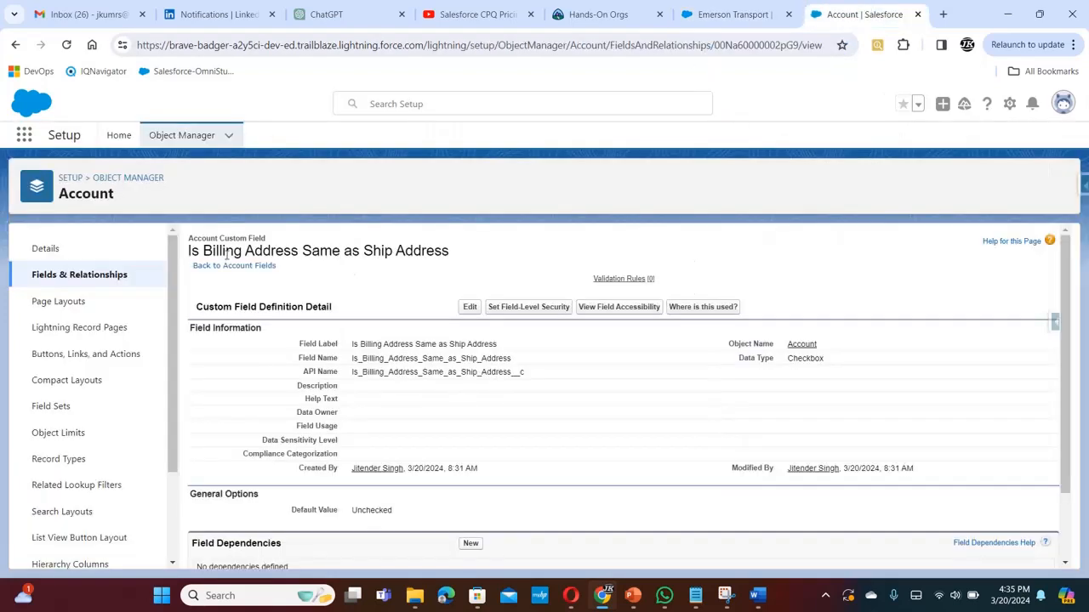
left_click(114, 140)
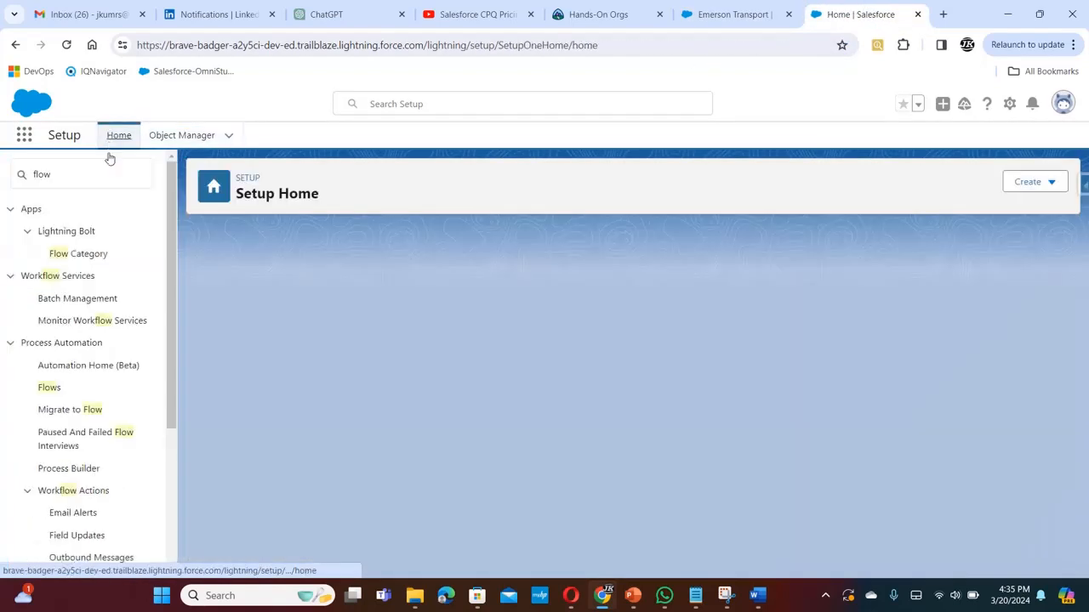
left_click(76, 180)
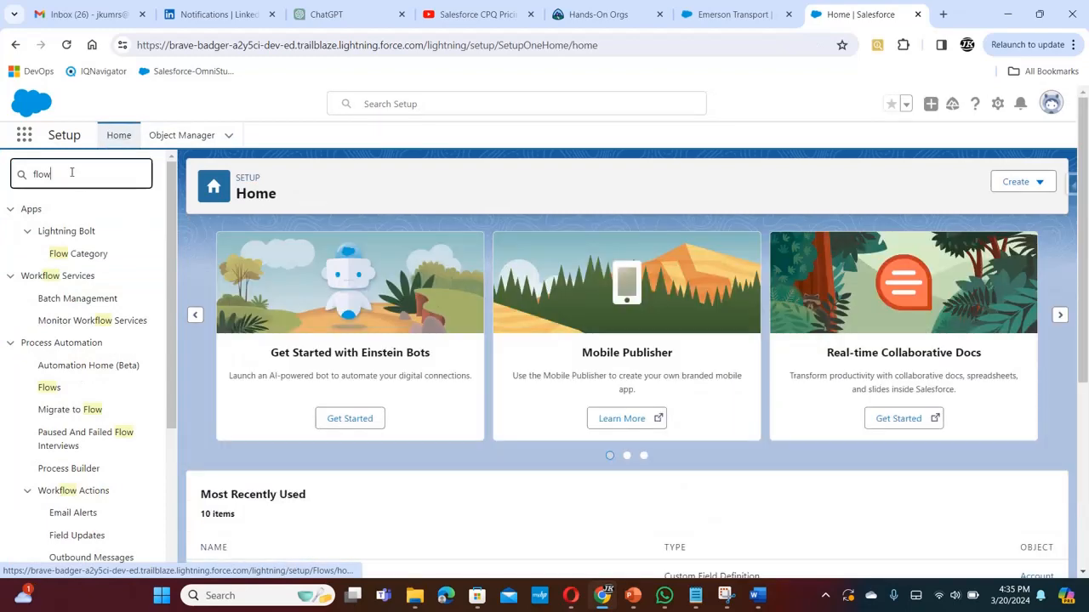
left_click(49, 388)
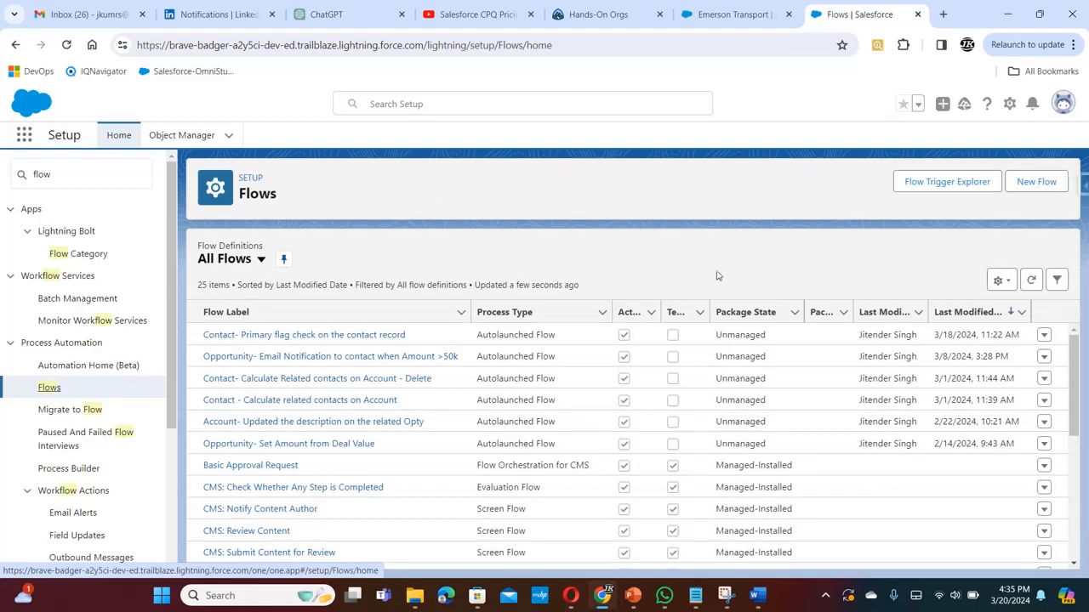
- Create a new Record-Triggered Flow
left_click(1040, 183)
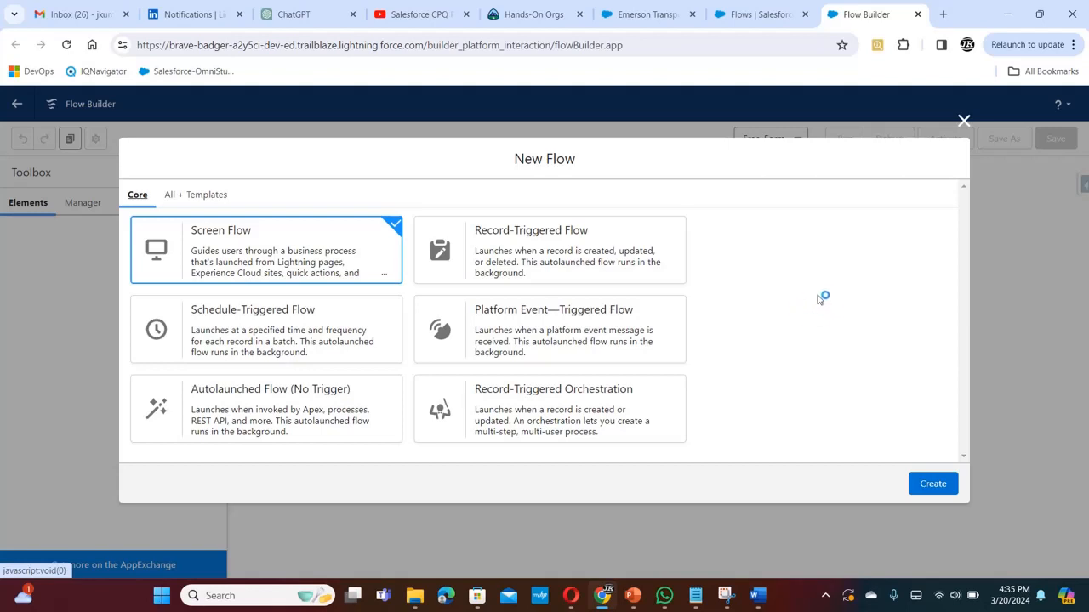
left_click(611, 247)
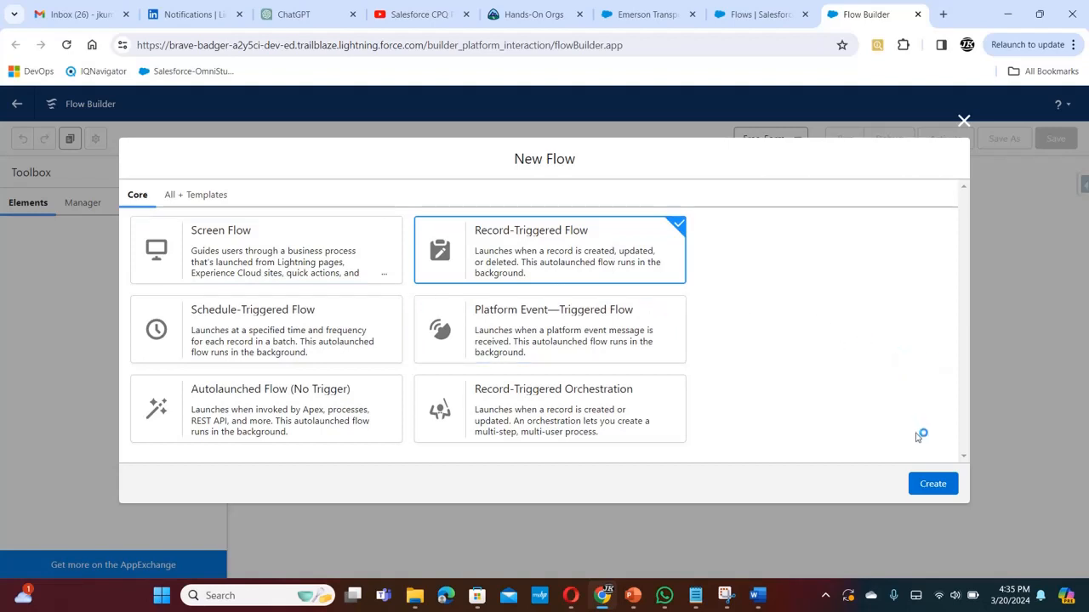
left_click(933, 484)
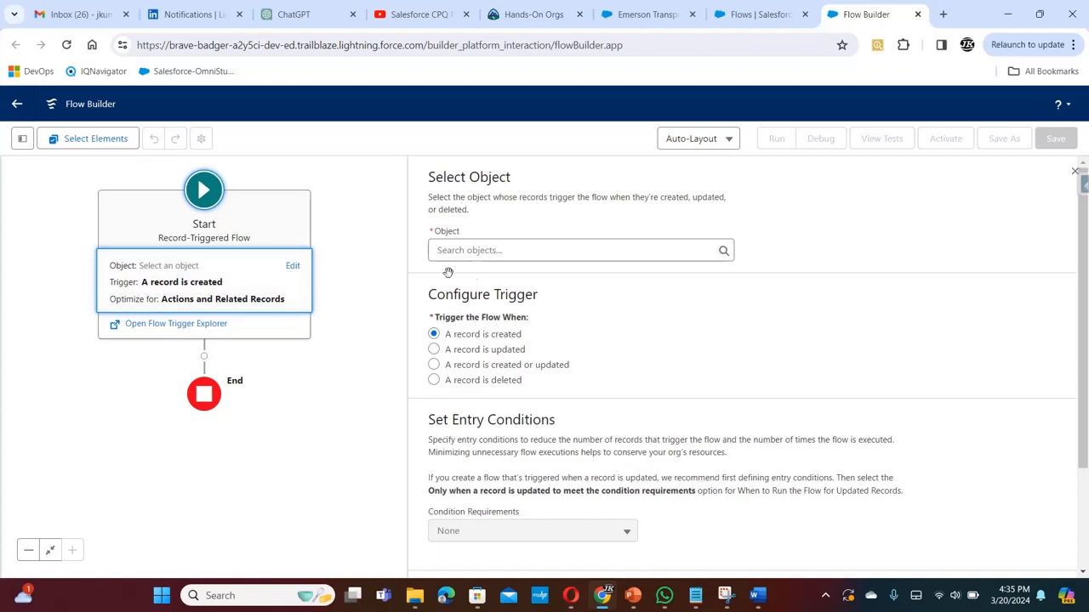
- Set the flow's object to Account and trigger it when a record is created or updated
left_click(539, 250)
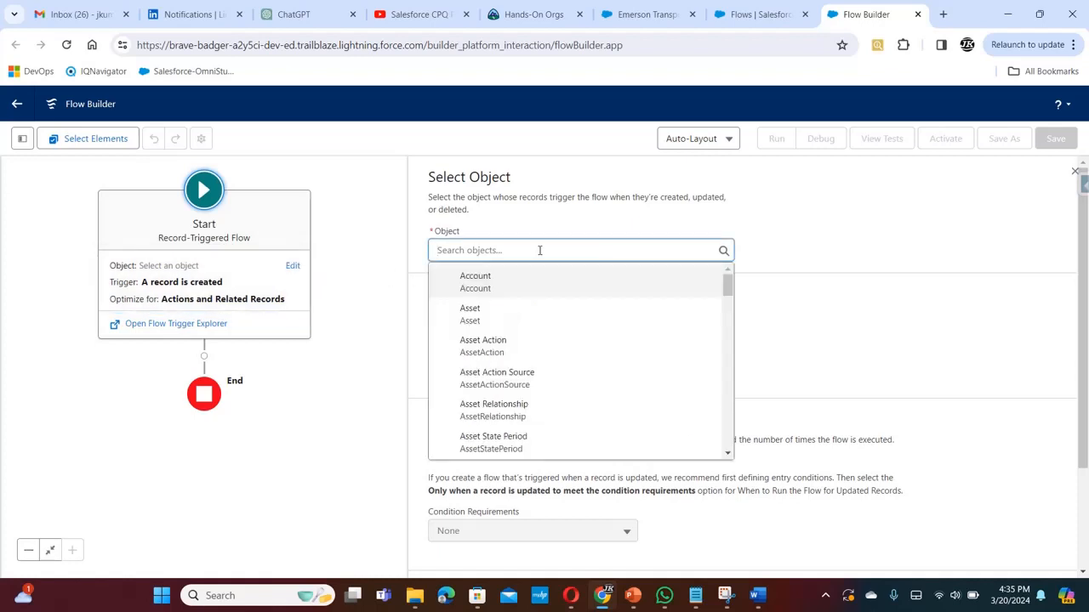
left_click(484, 280)
left_click(433, 379)
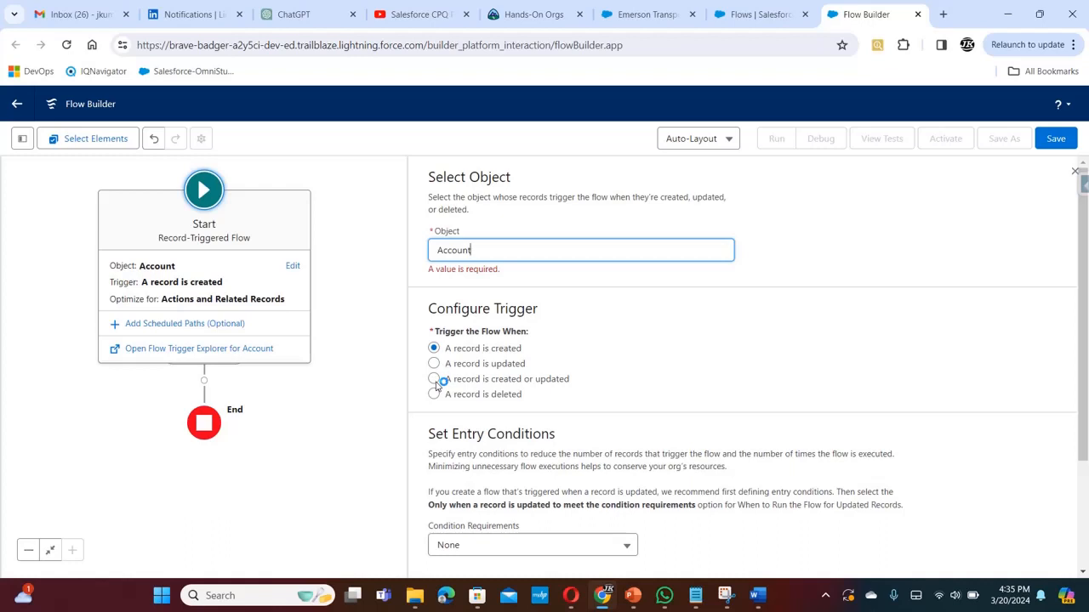
left_click(434, 380)
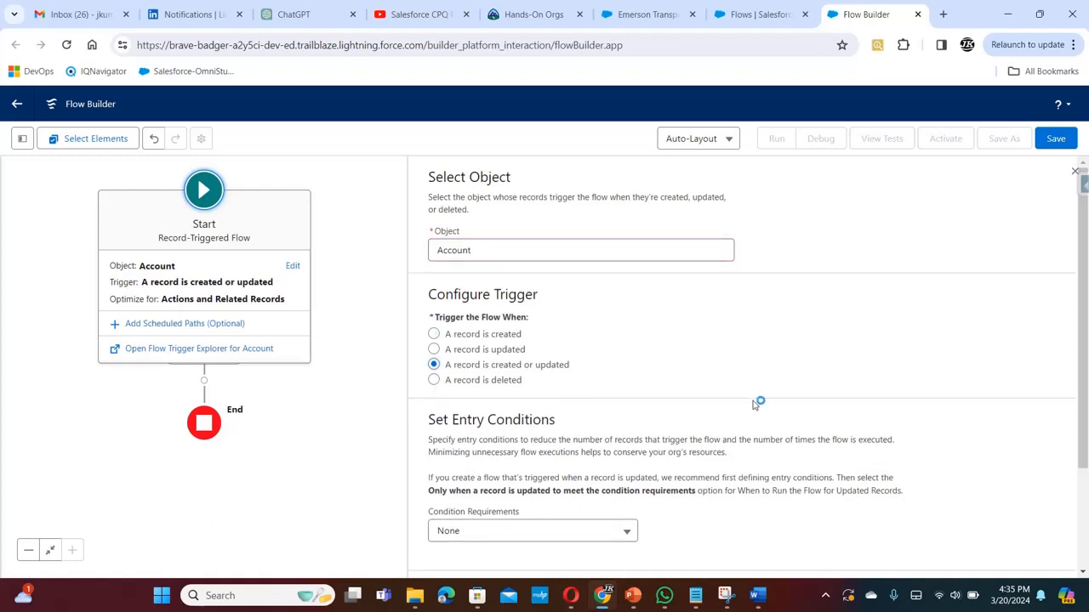
- Require all entry conditions to be met (AND) and set the first to Is_Billing_Address_Same_as_Ship_Address__c Equals True
left_click_drag(1084, 326, 1074, 430)
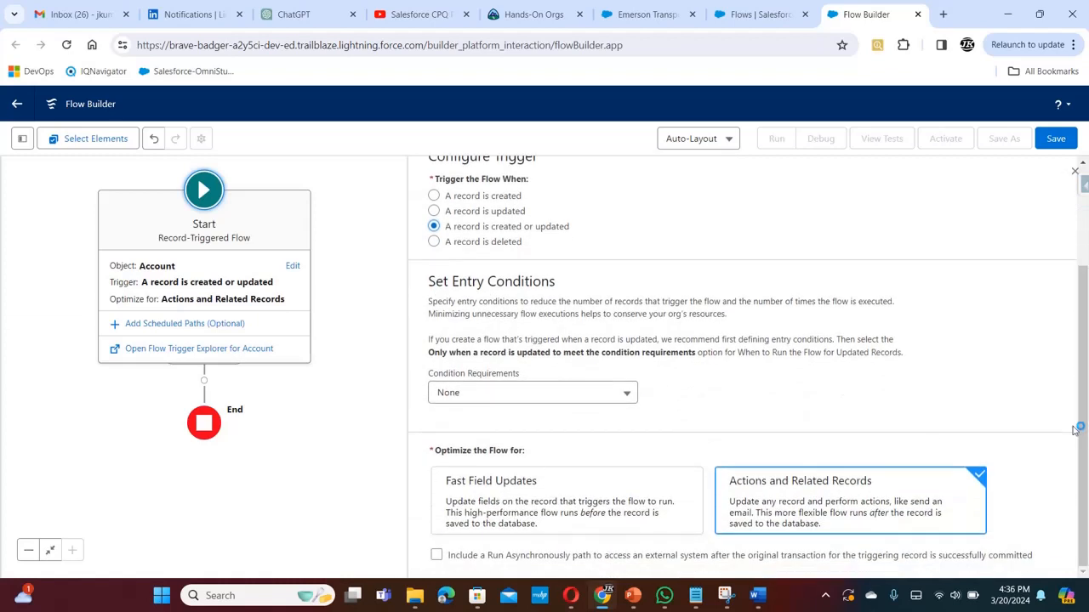
left_click(627, 396)
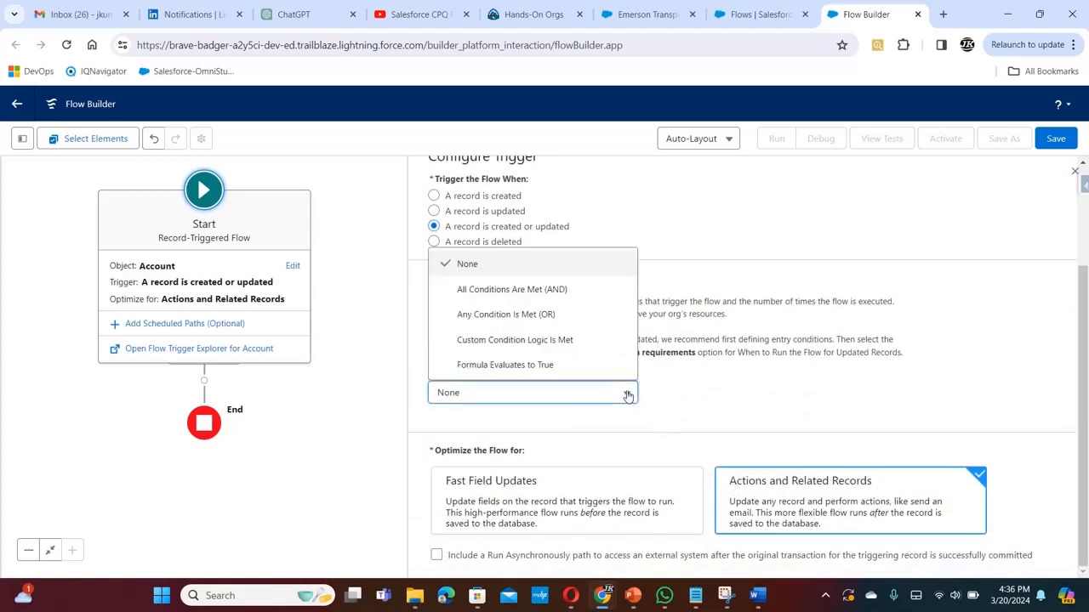
left_click(560, 292)
left_click(565, 449)
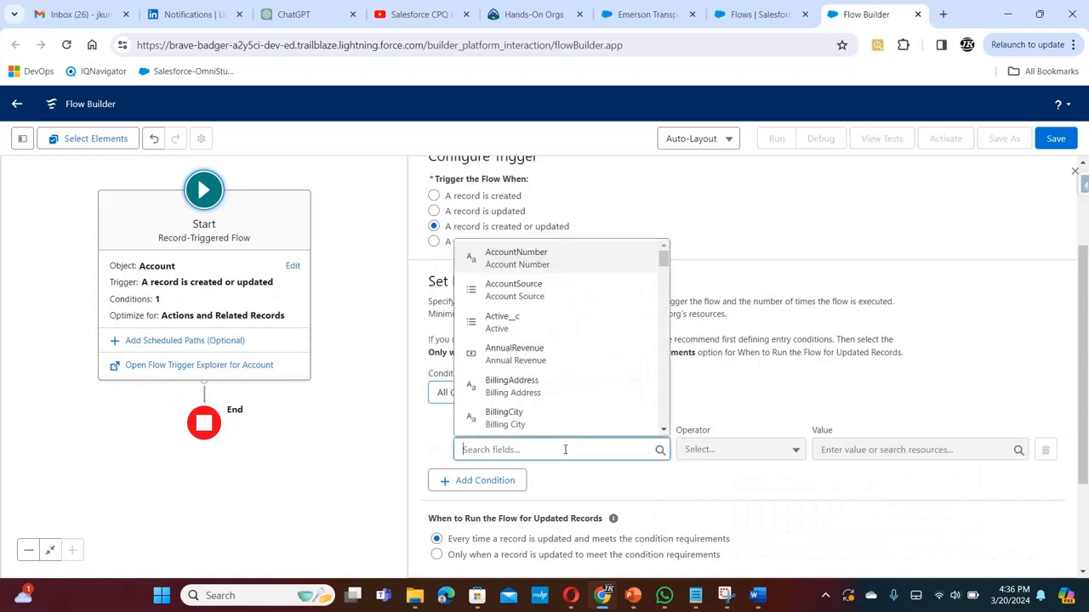
type("is")
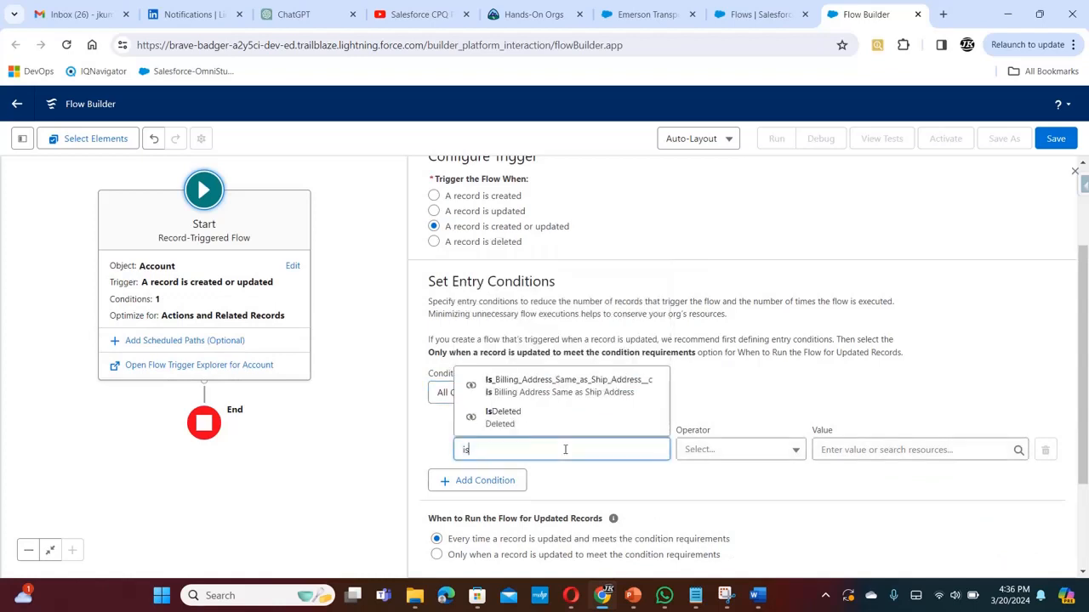
left_click(584, 395)
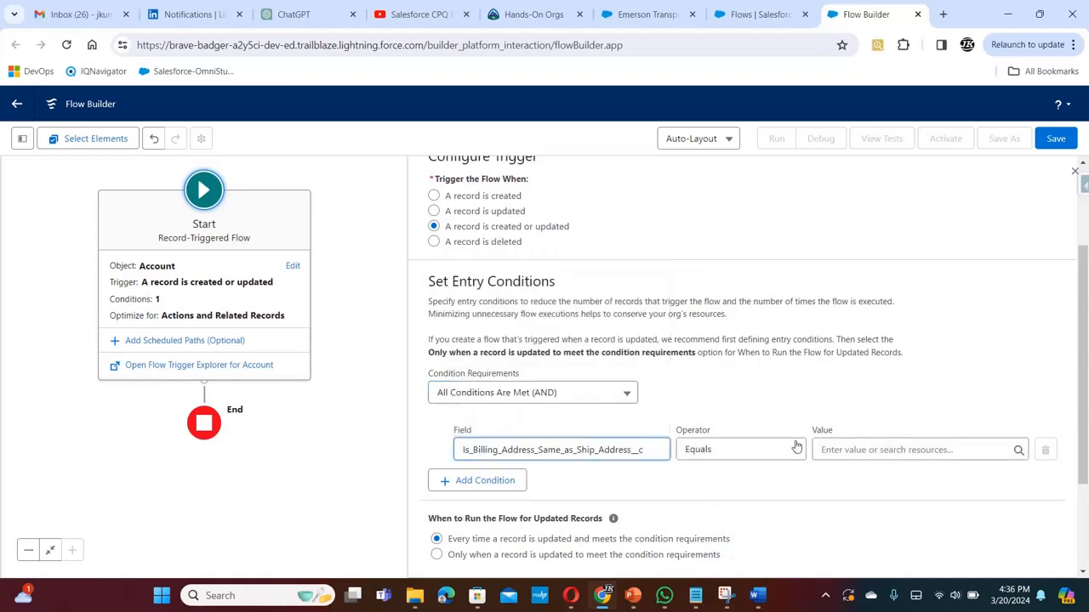
left_click(895, 446)
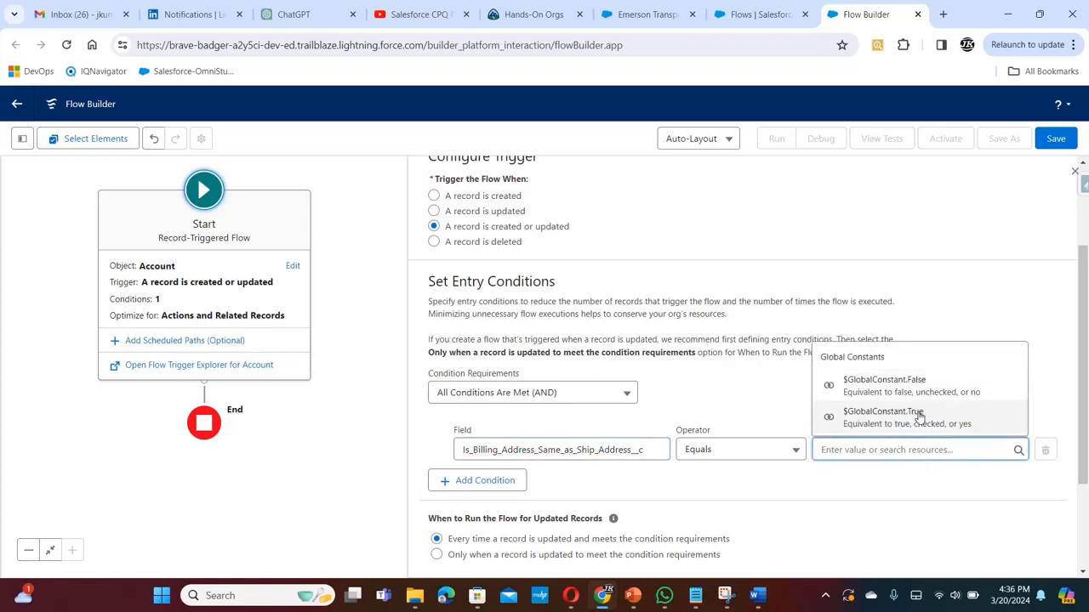
left_click(919, 420)
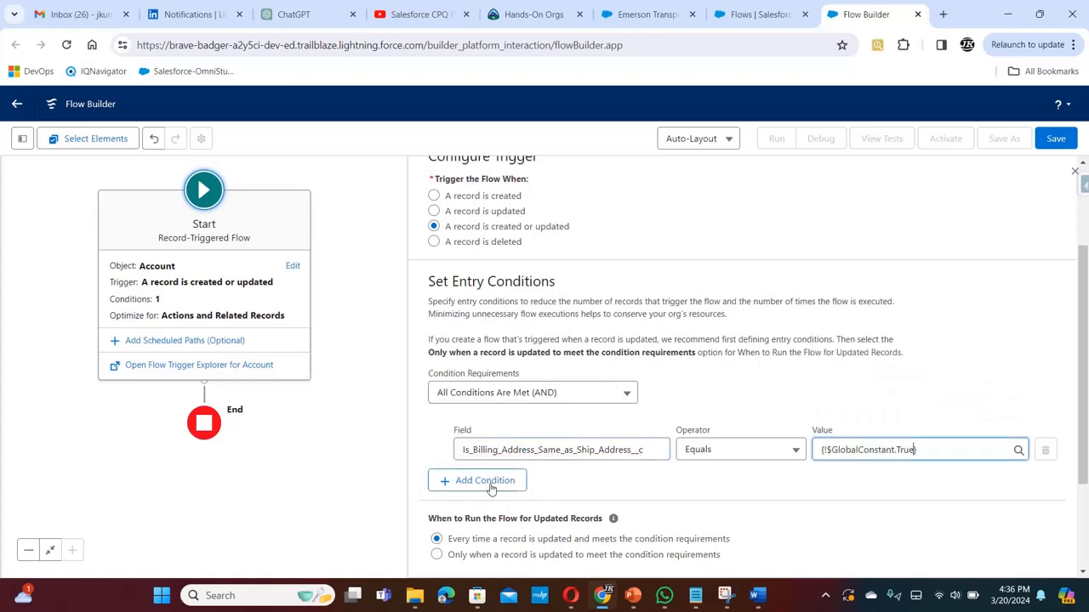
- Add a second entry condition requiring BillingStreet Is Null to be False
left_click(485, 482)
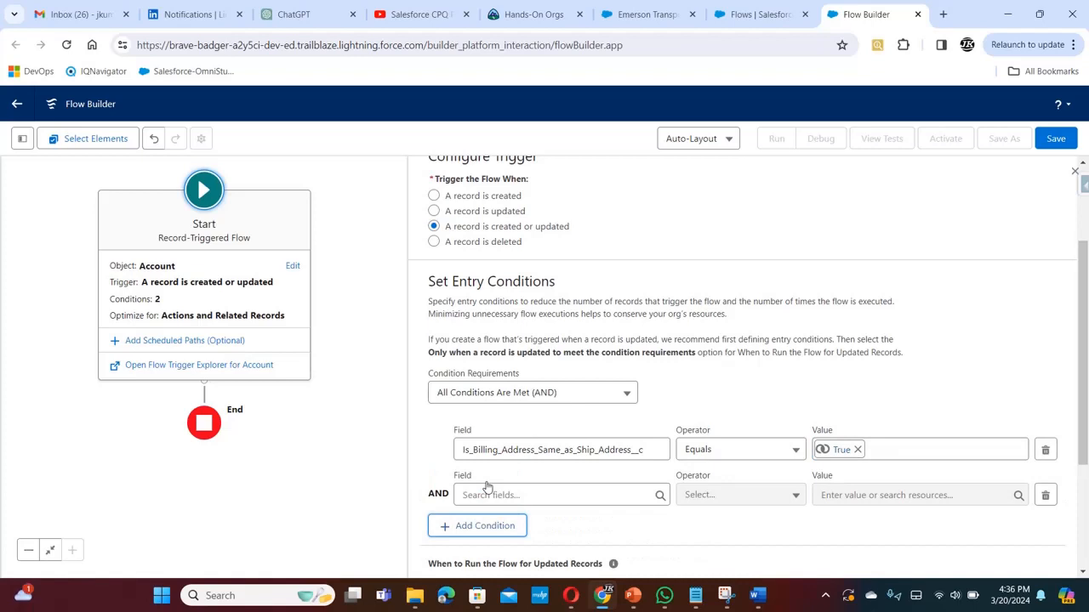
left_click_drag(1084, 351, 1075, 406)
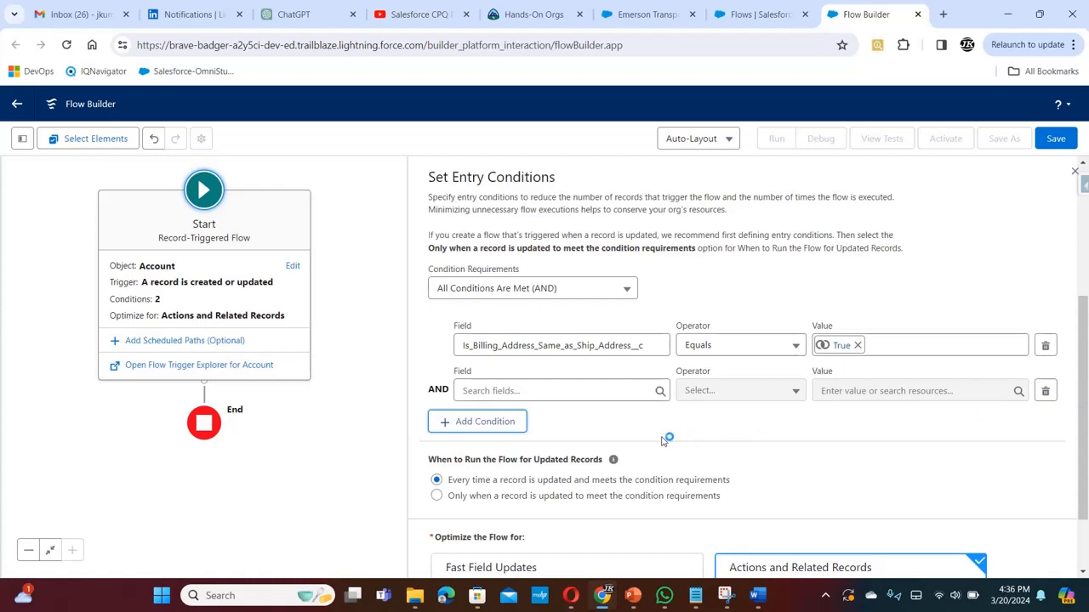
left_click(503, 388)
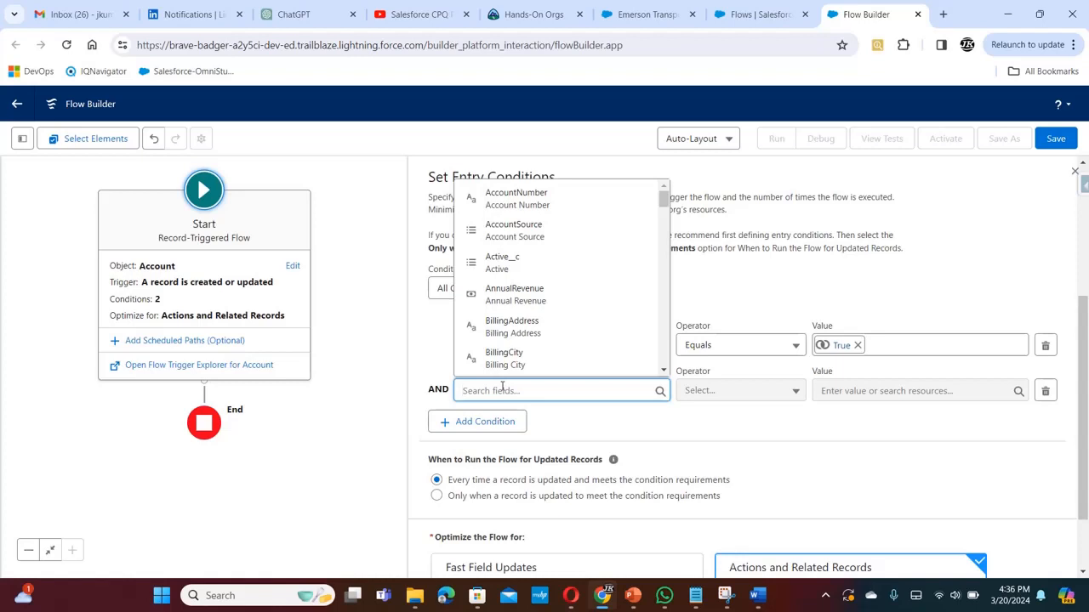
type("bi")
left_click_drag(662, 290, 655, 347)
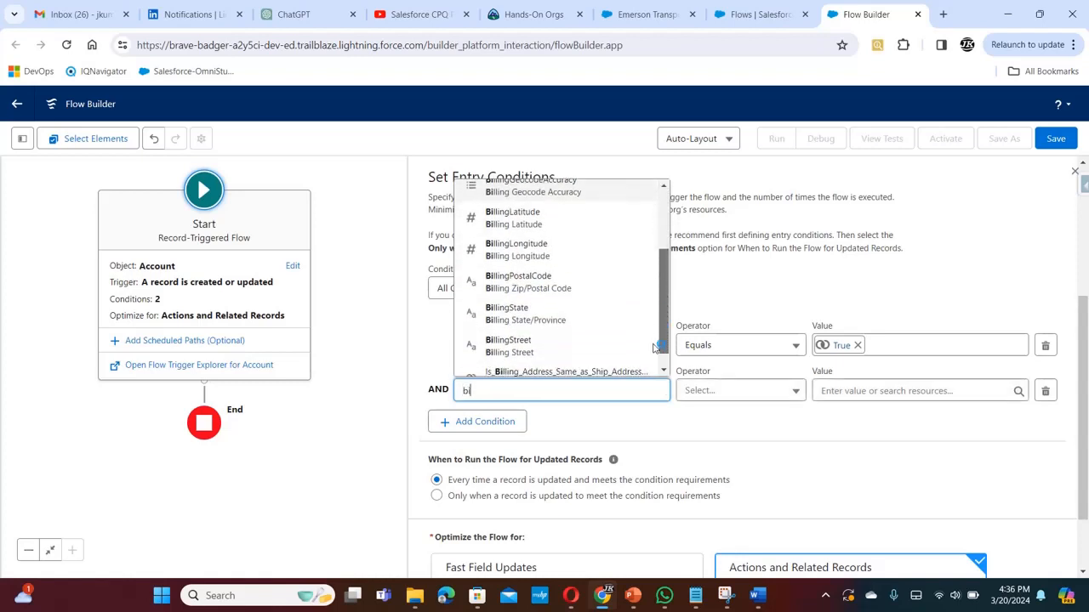
left_click(568, 354)
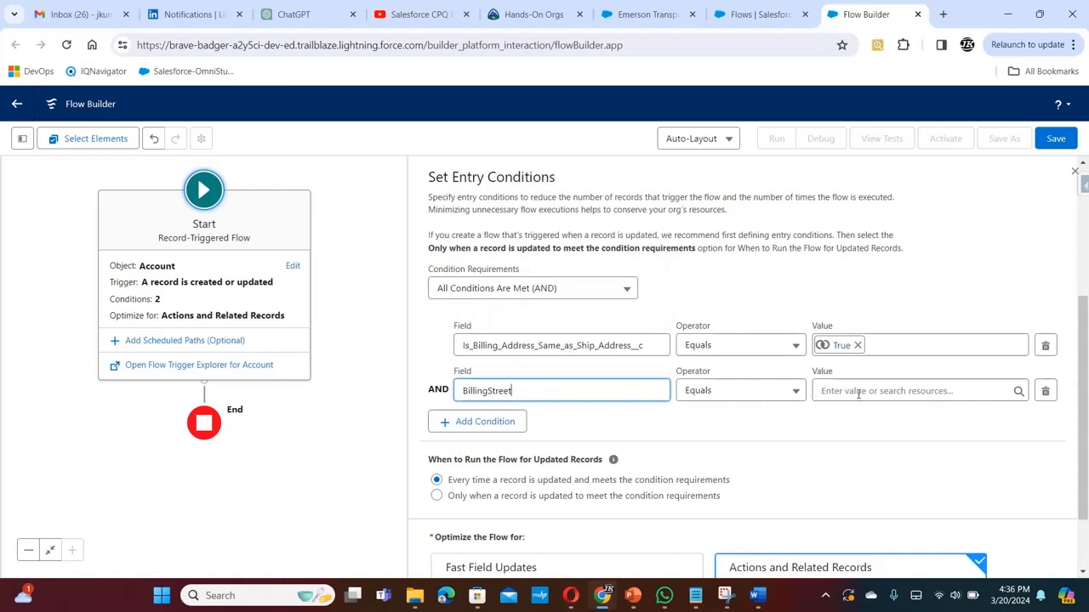
left_click(794, 394)
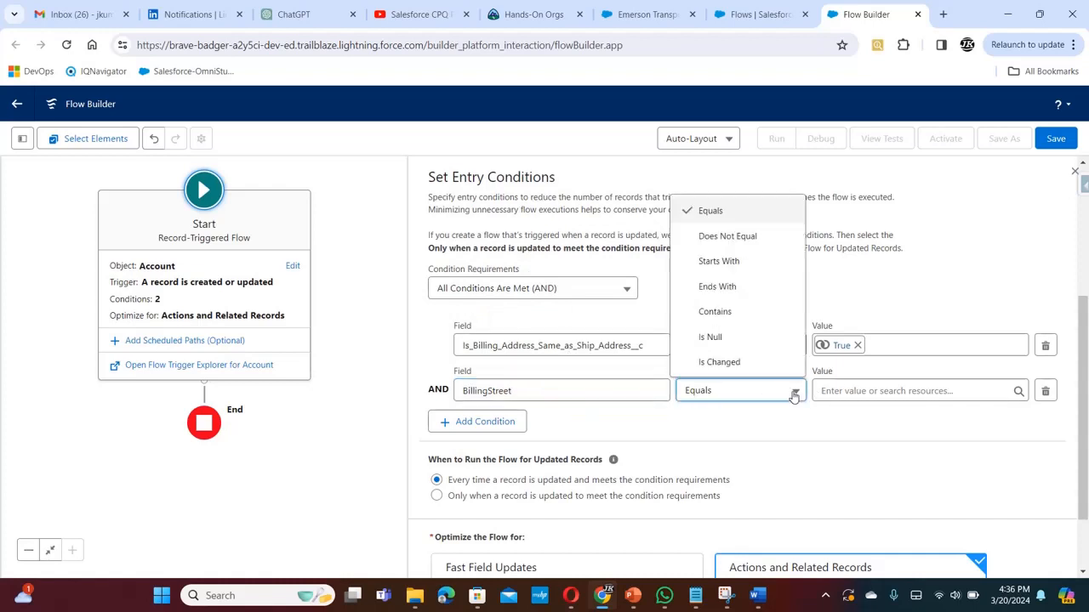
left_click(763, 345)
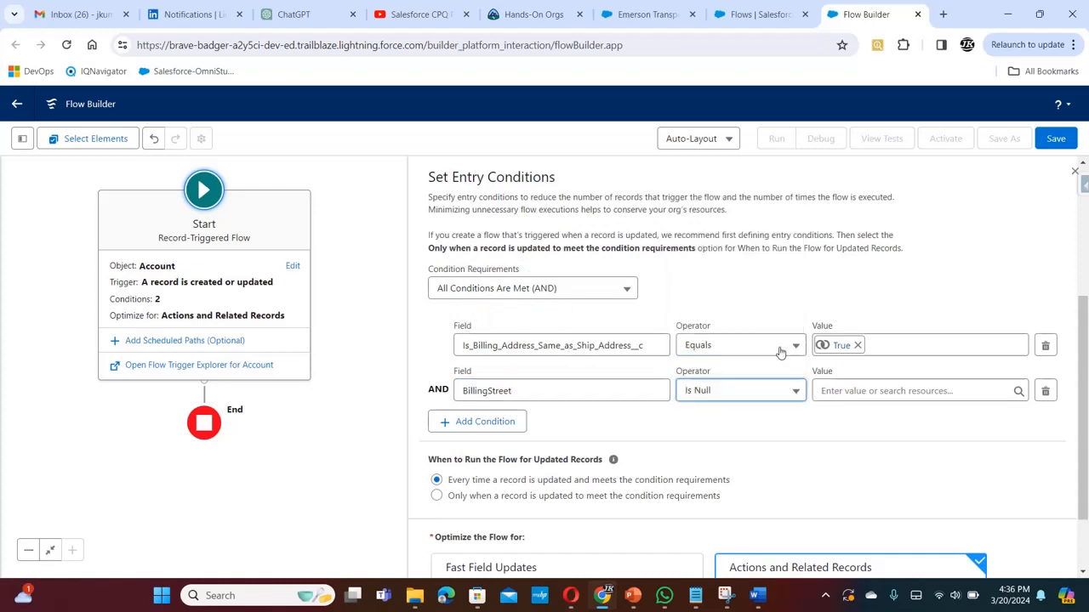
left_click(876, 390)
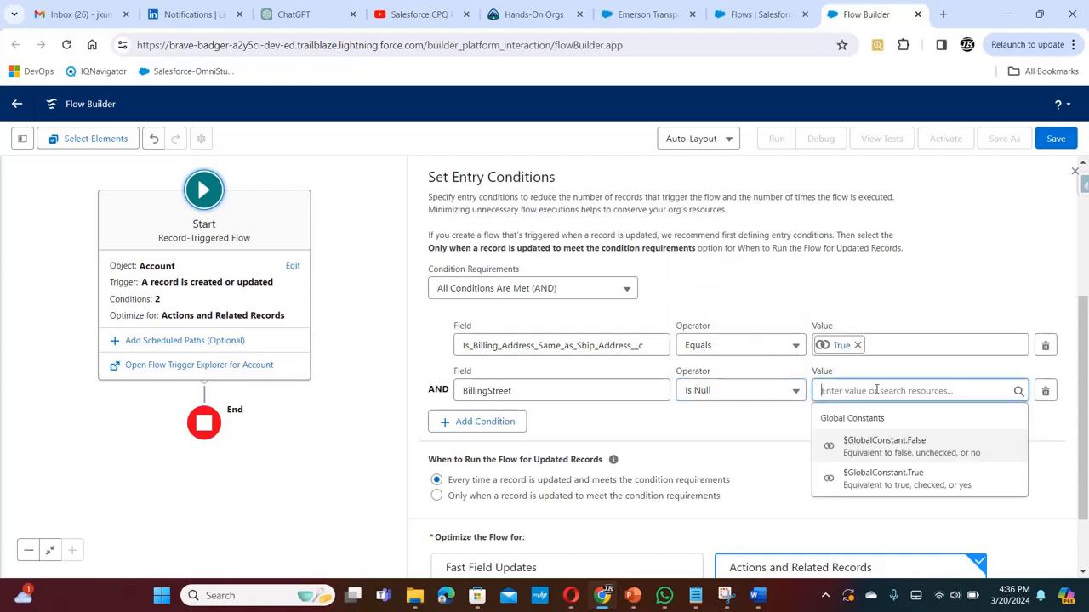
left_click(894, 452)
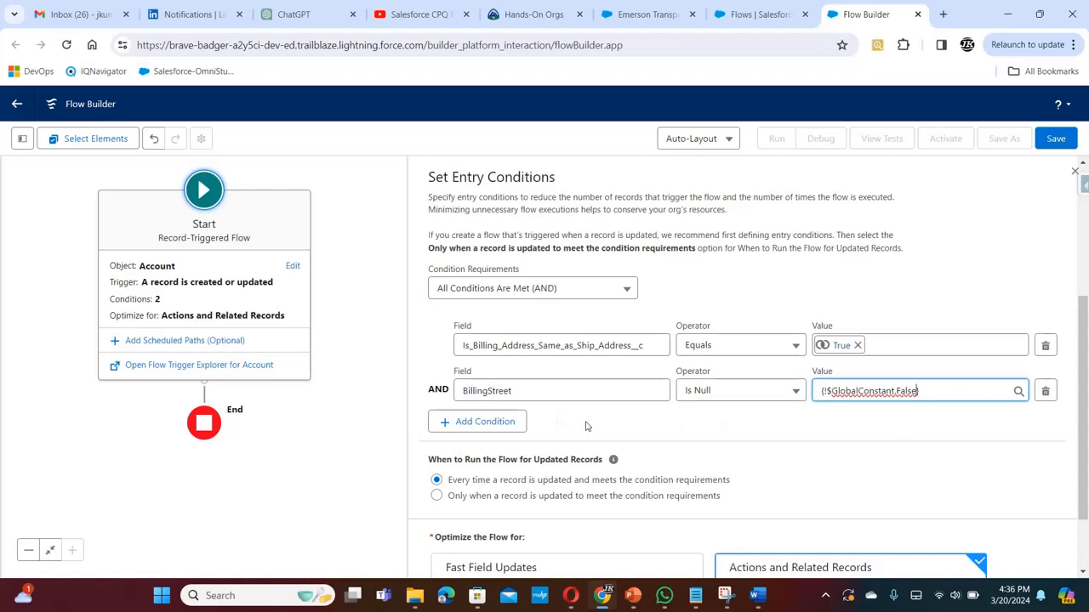
- Add a third entry condition requiring BillingCity Is Null to be False
left_click(444, 423)
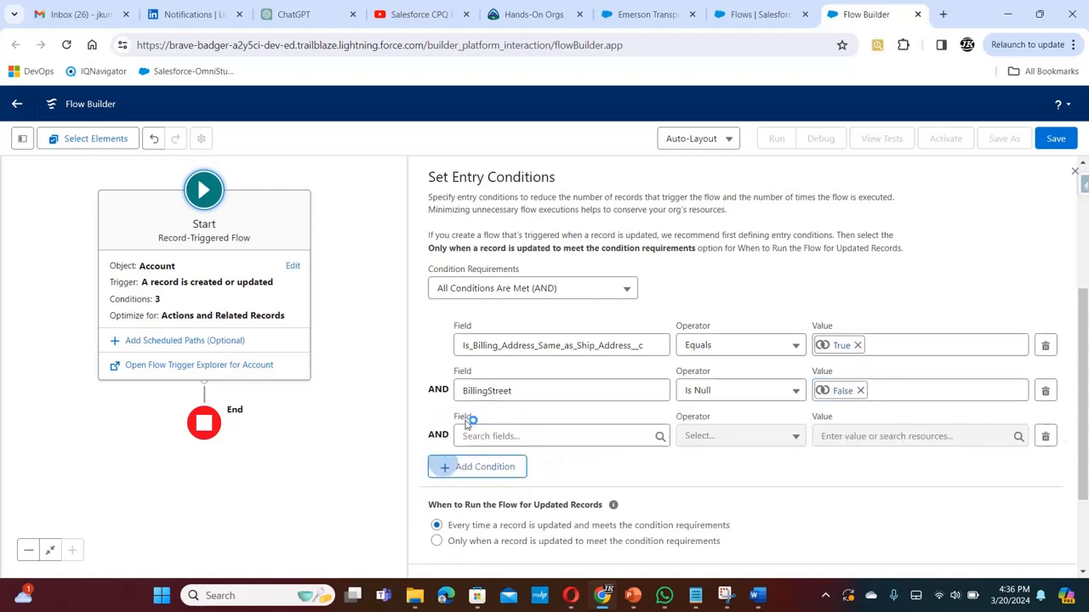
left_click(513, 438)
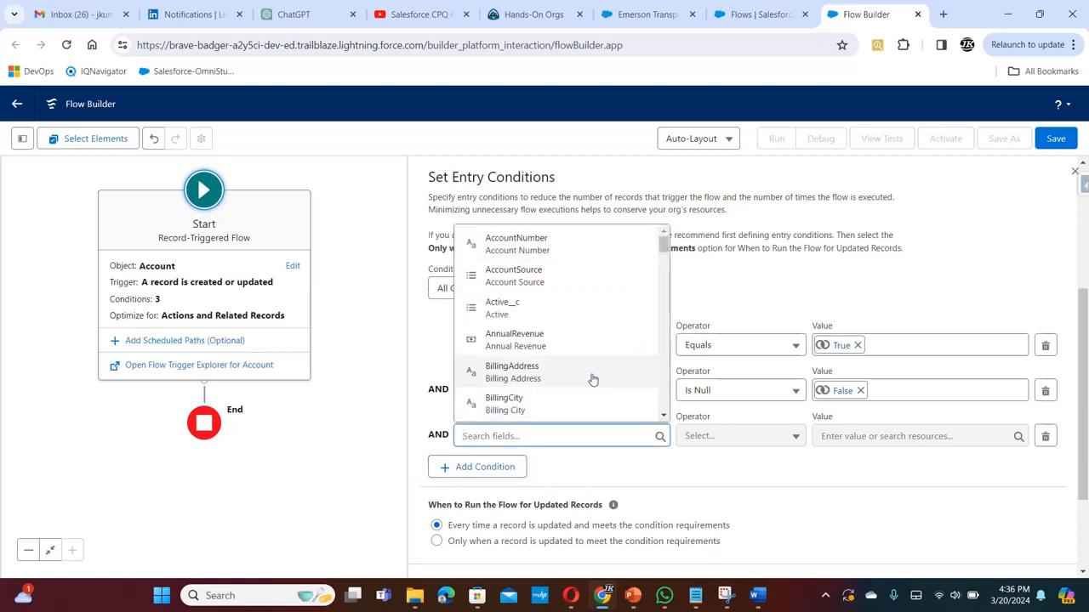
type("bil")
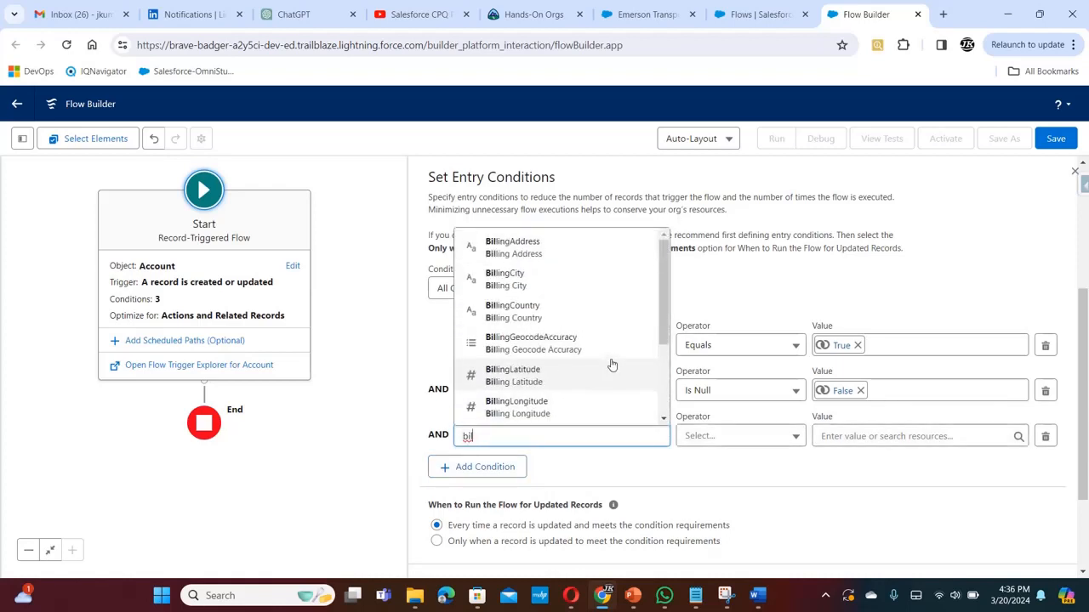
type("l")
left_click_drag(663, 292, 656, 326)
scroll(656, 326, "up", 1)
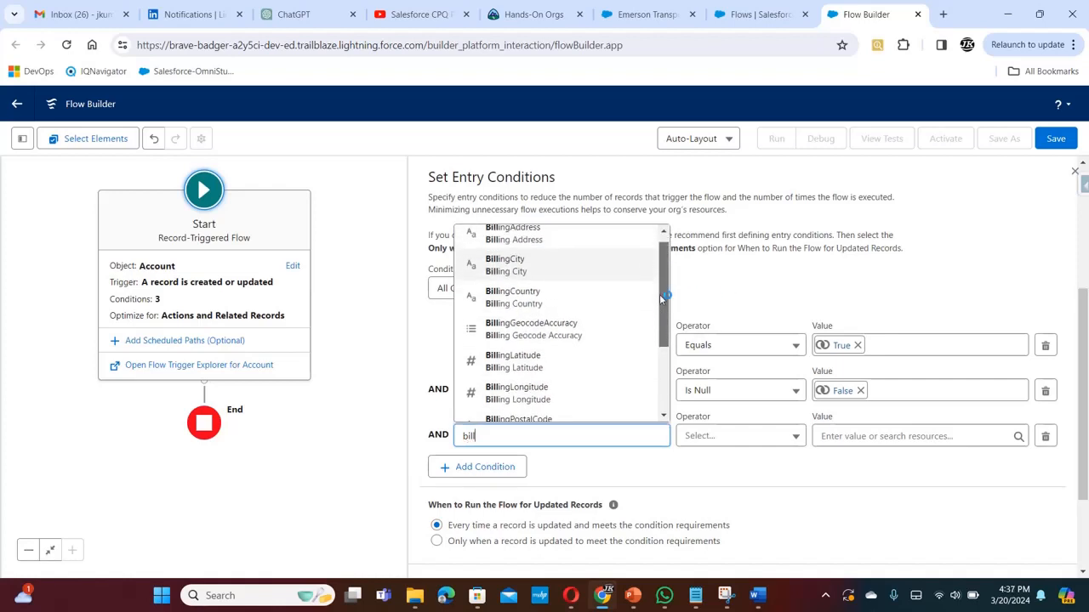
left_click(592, 268)
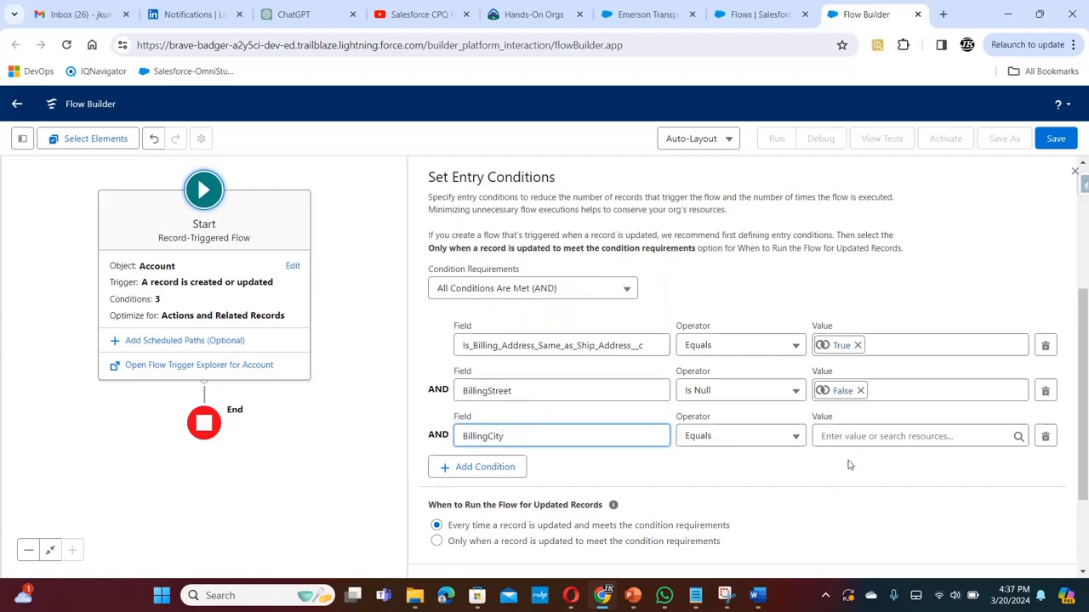
left_click(792, 442)
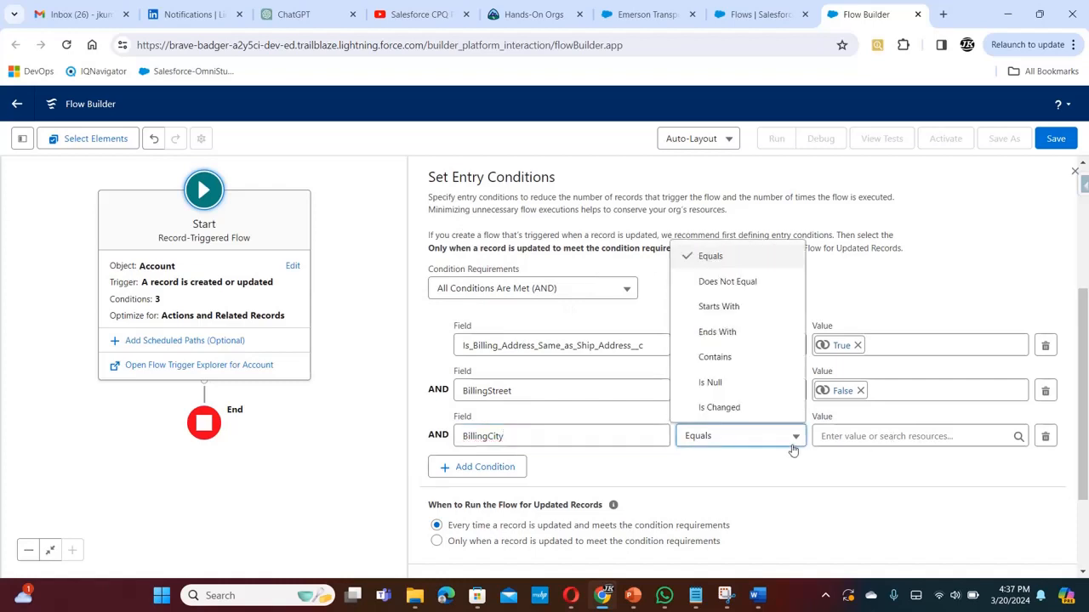
left_click(779, 392)
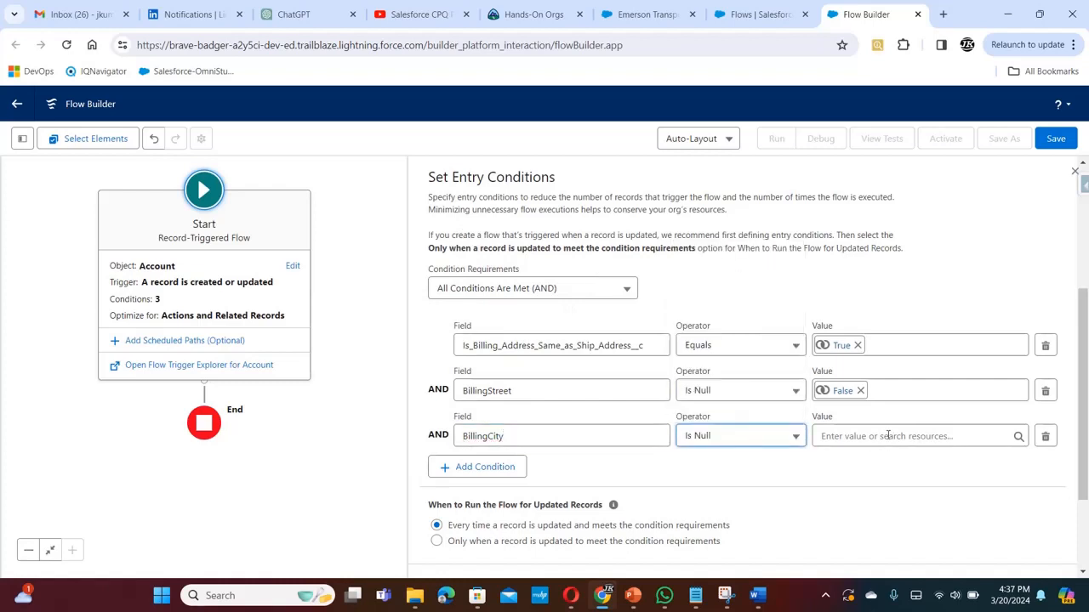
left_click(887, 436)
left_click(909, 379)
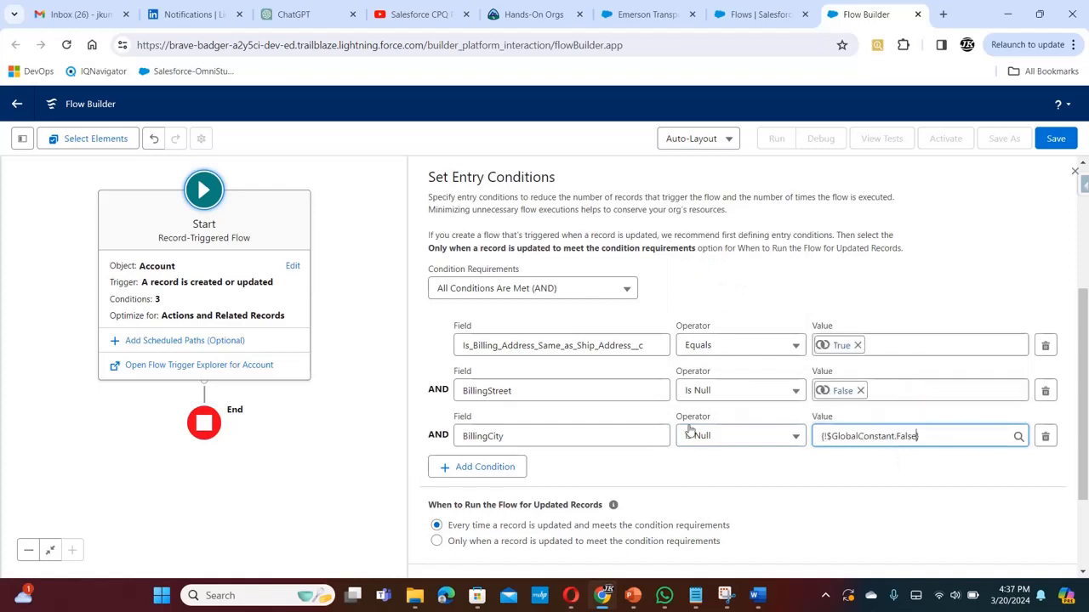
- Add a fourth entry condition requiring BillingPostalCode Is Null to be False
left_click(478, 467)
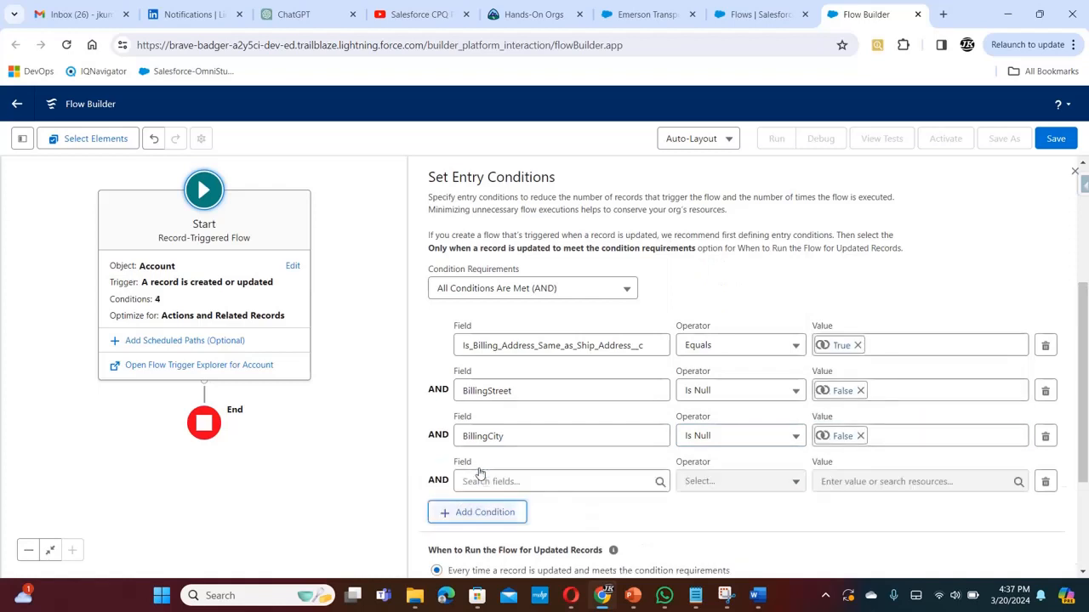
left_click(505, 483)
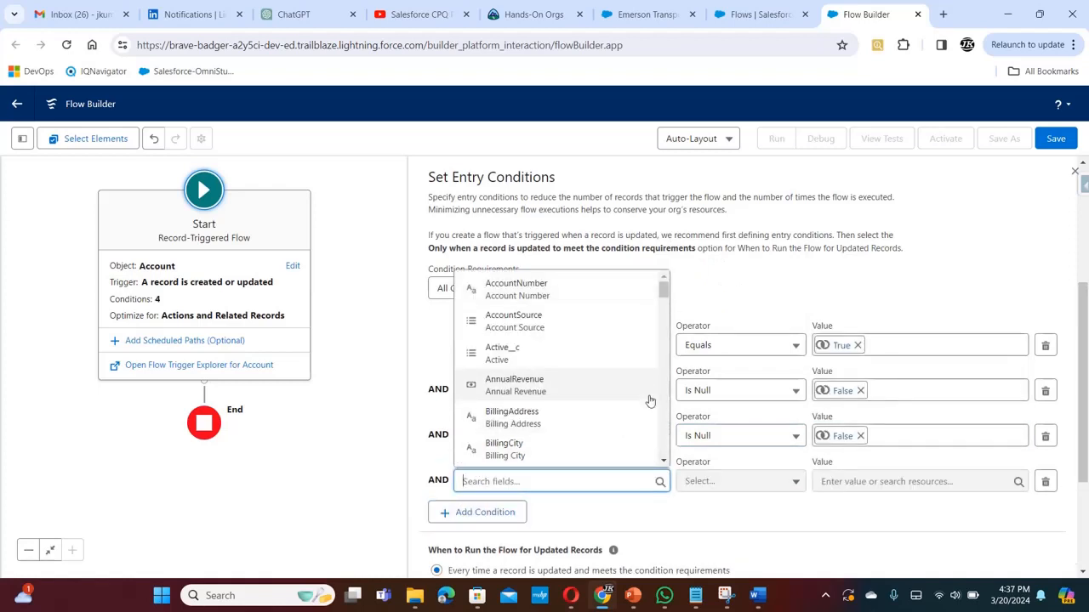
left_click(664, 461)
left_click(665, 462)
left_click(664, 461)
left_click(665, 462)
left_click(664, 461)
left_click(664, 462)
left_click(664, 462)
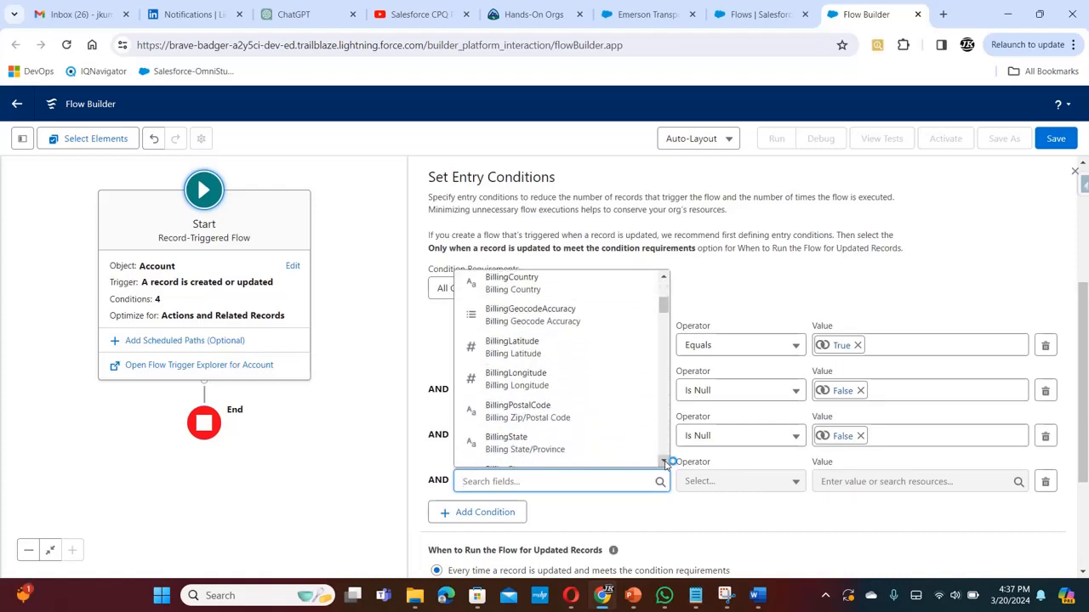
left_click(600, 418)
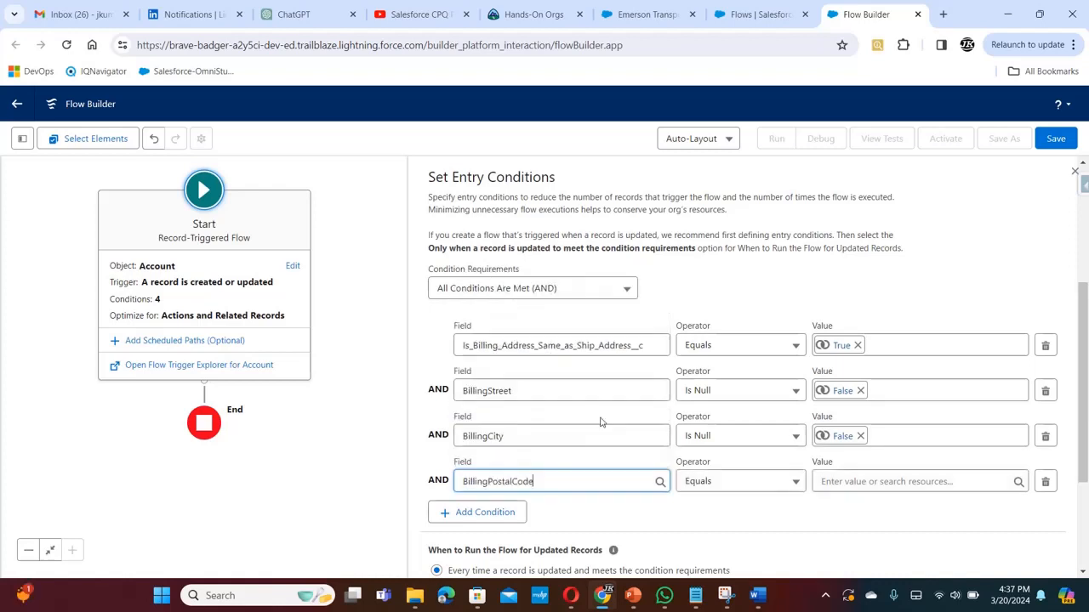
left_click(794, 482)
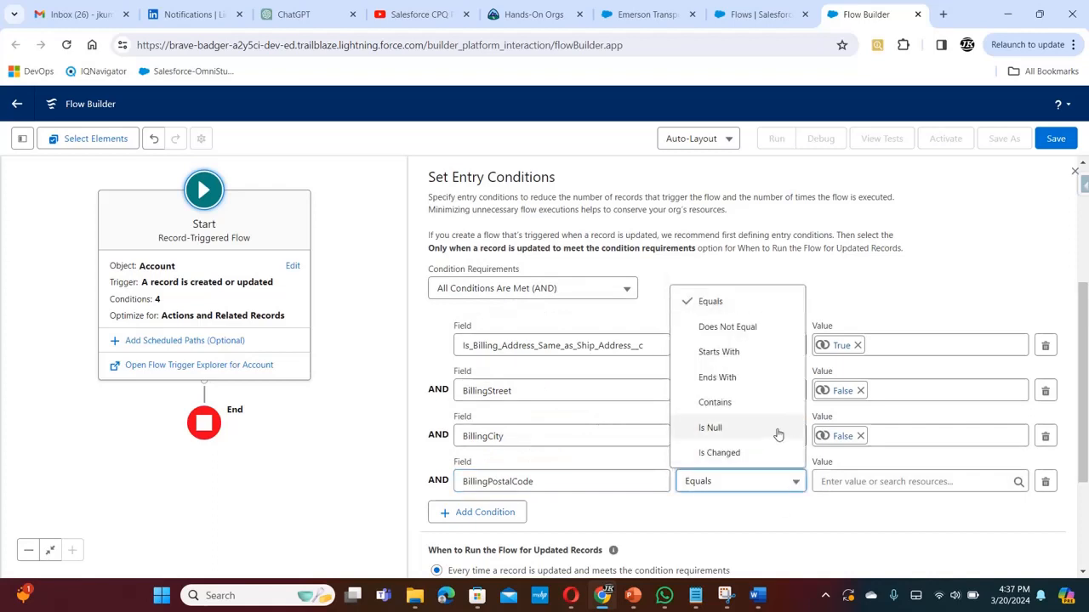
left_click(723, 428)
left_click(896, 482)
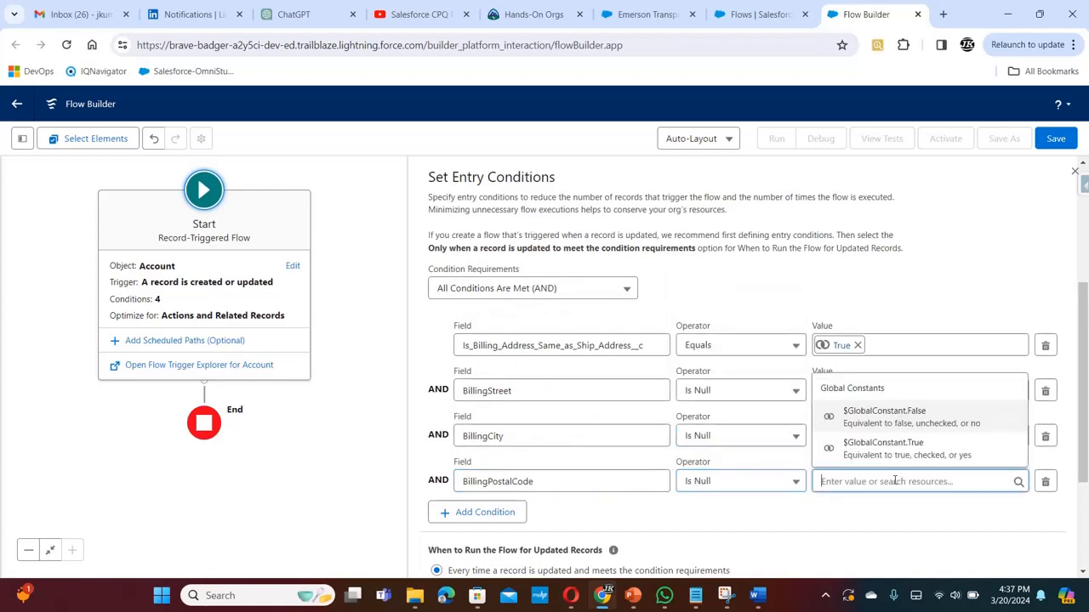
left_click(908, 417)
- Add a fifth entry condition requiring BillingState Is Null to be False
left_click(476, 512)
left_click(501, 526)
left_click_drag(666, 337, 663, 360)
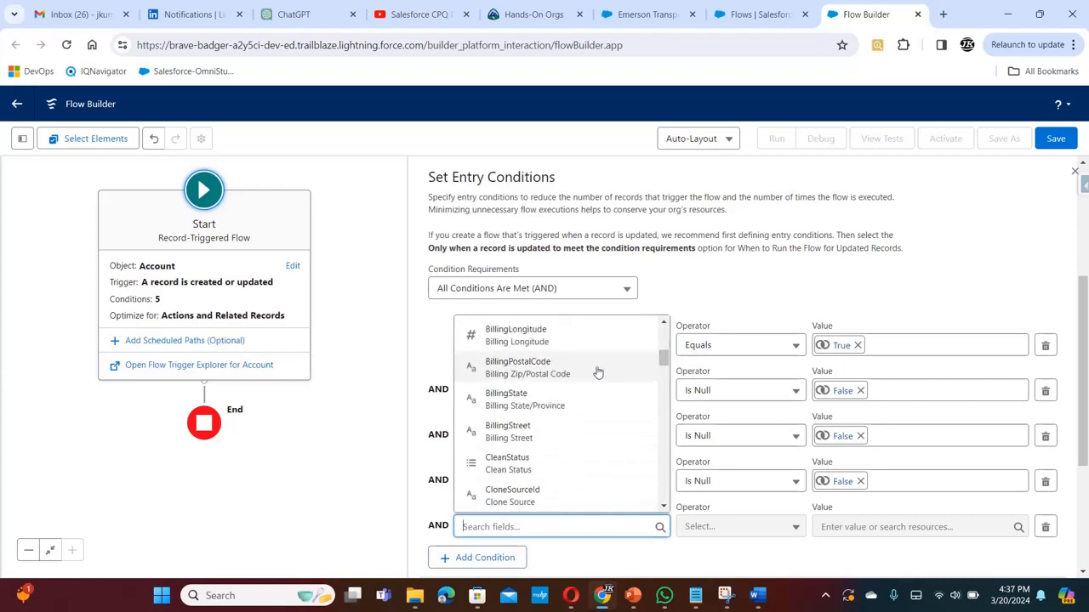
left_click(579, 398)
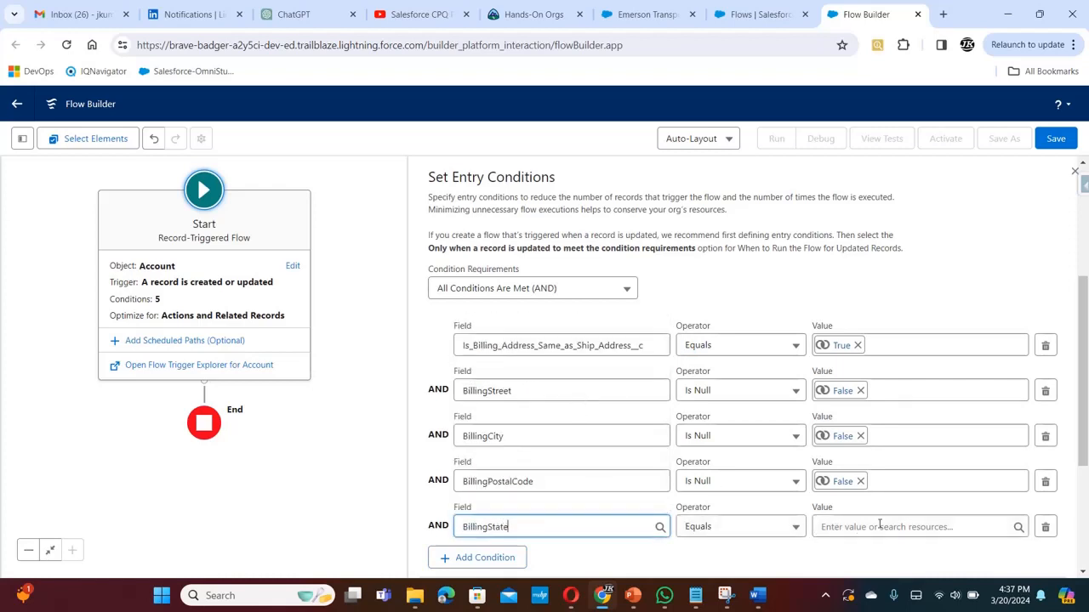
left_click(776, 529)
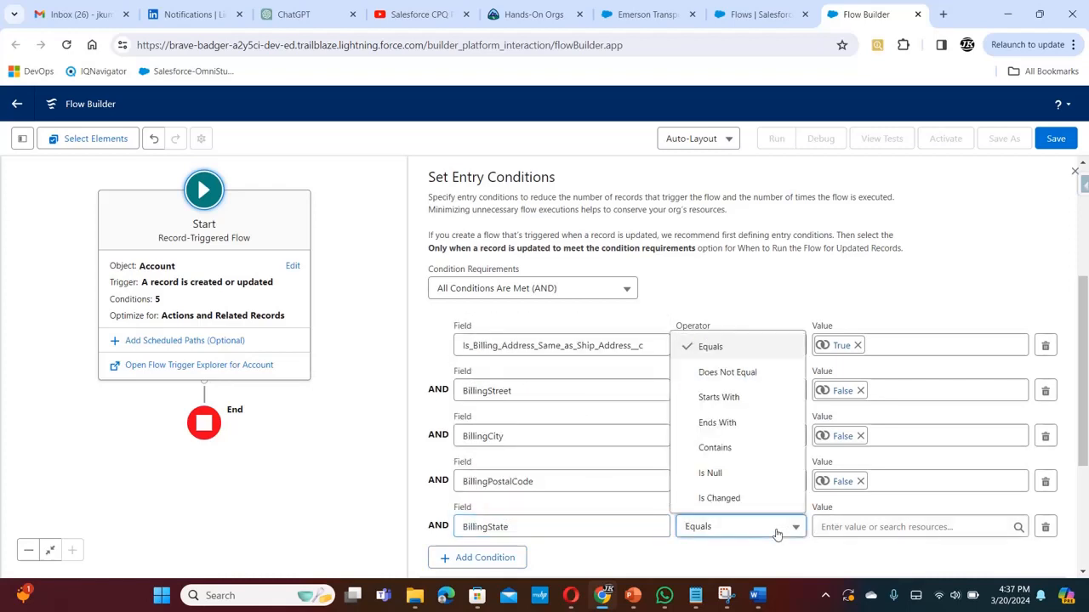
left_click(789, 475)
left_click(885, 526)
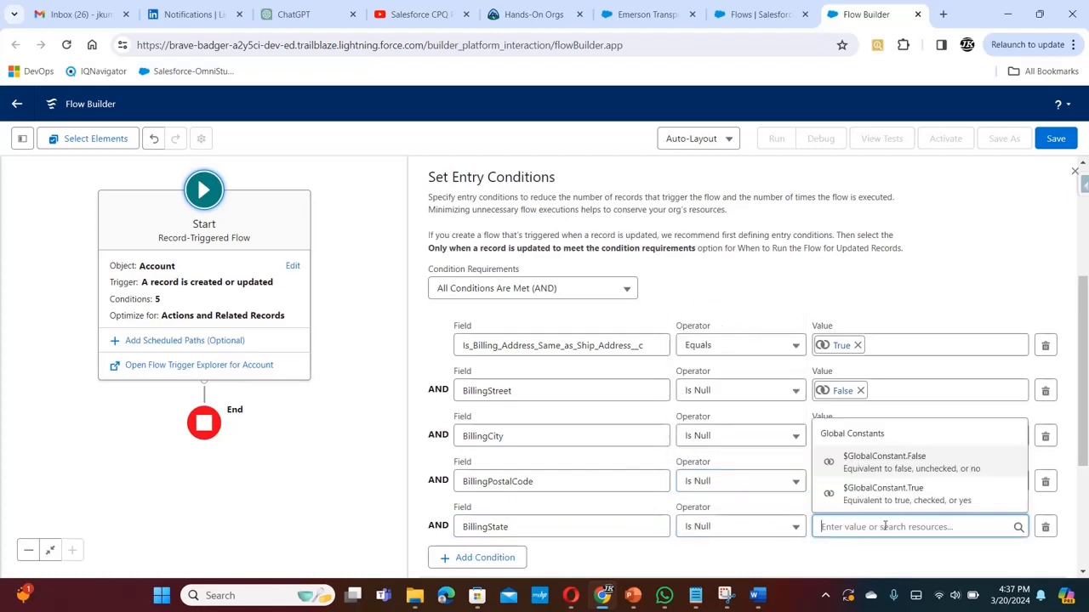
left_click(892, 467)
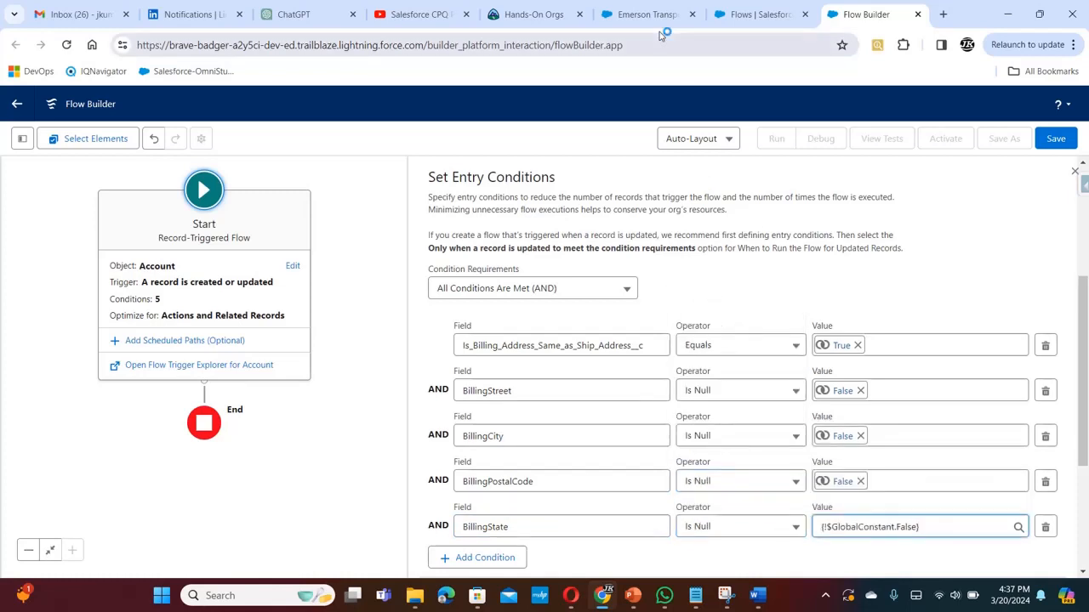
- Examine which billing address fields the Emerson Transport account's edit form contains, and return to Flow Builder
left_click(644, 14)
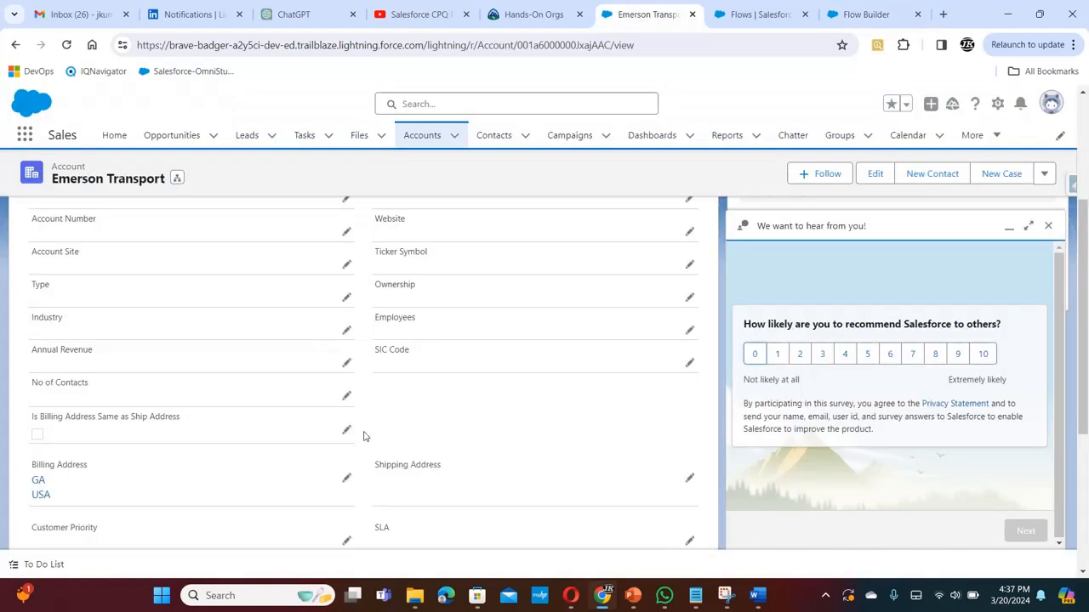
left_click(345, 432)
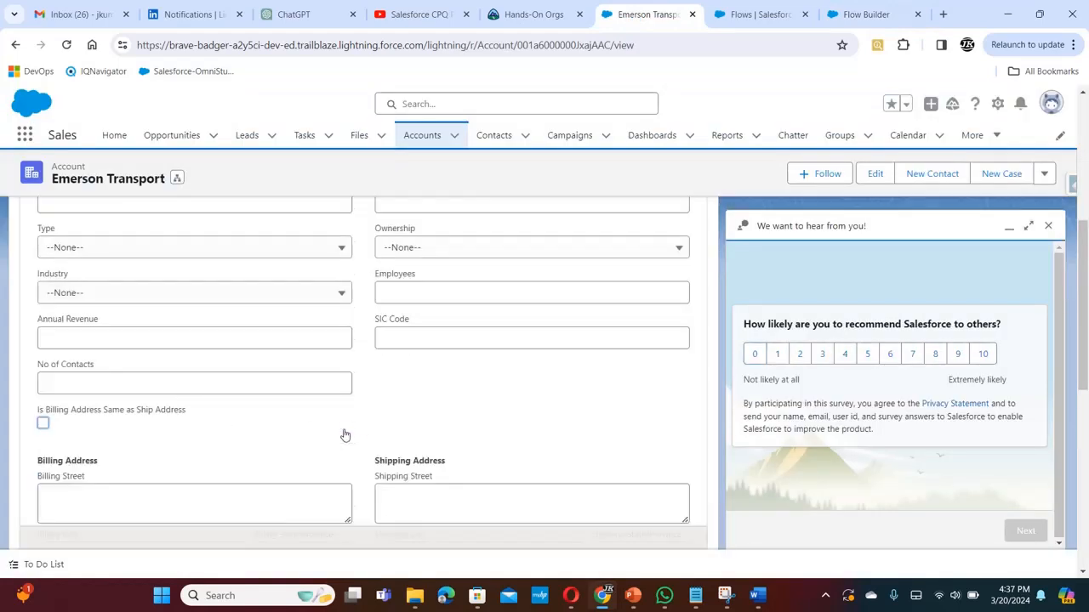
left_click_drag(1084, 321, 1079, 384)
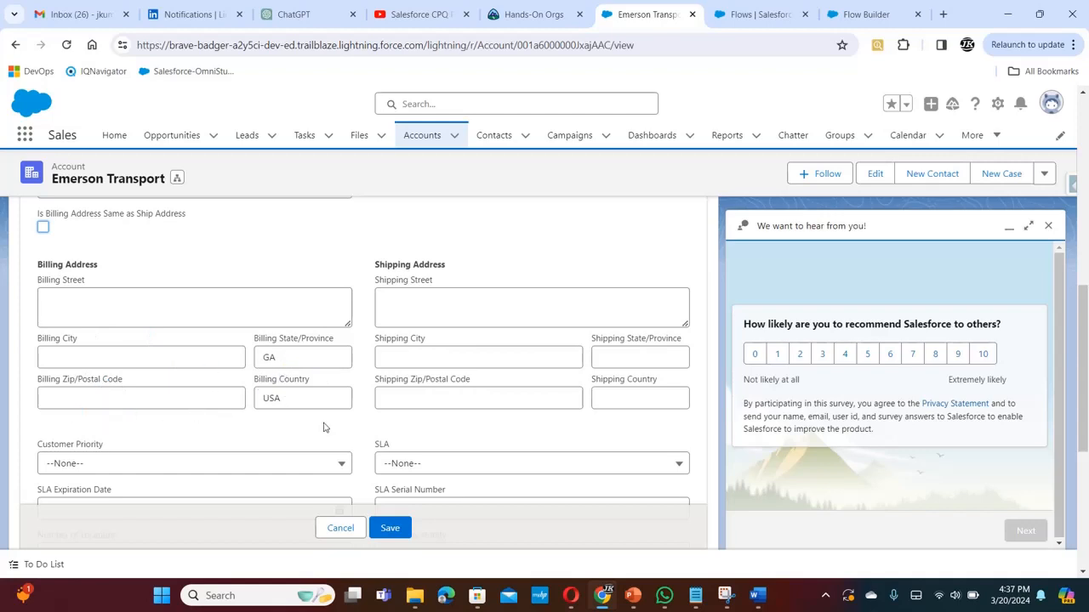
key("alt+Tab")
key("alt+Tab")
left_click(859, 12)
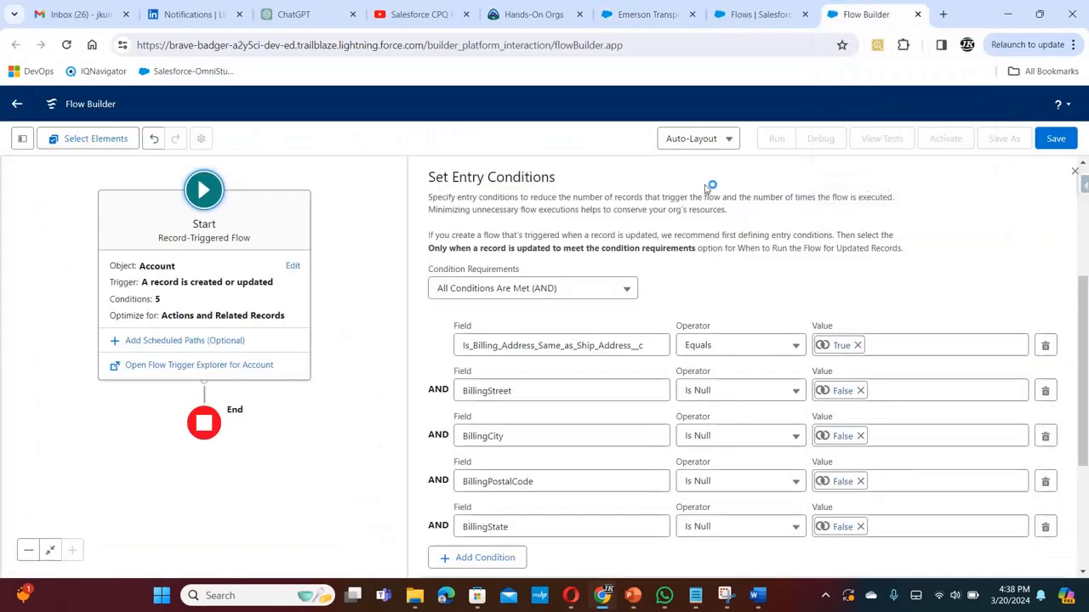
- Add a sixth entry condition requiring BillingCountry Is Null to be False
left_click(485, 560)
left_click(491, 572)
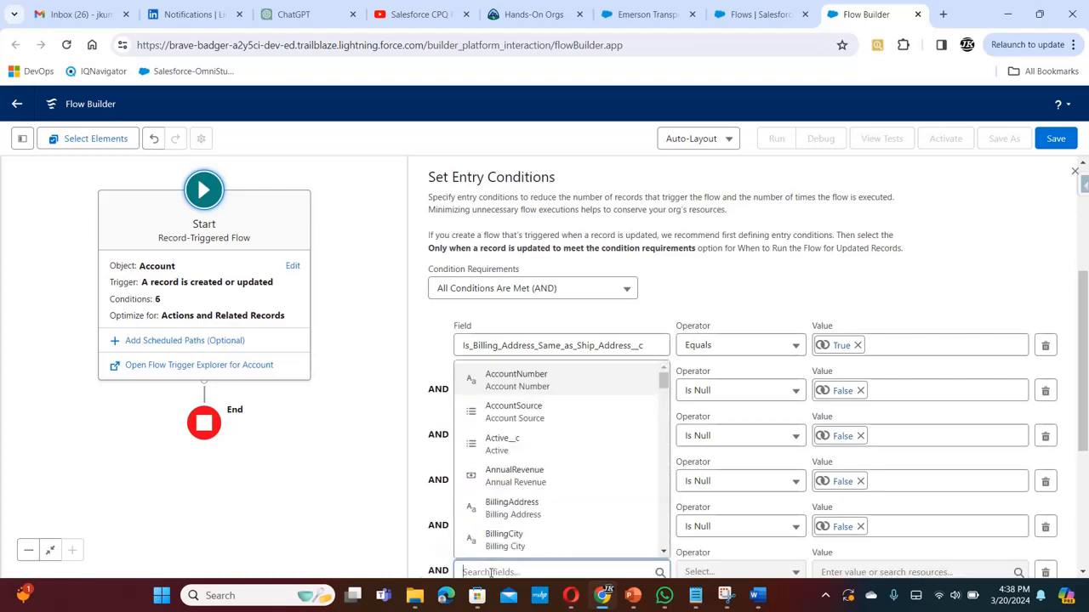
type("bill")
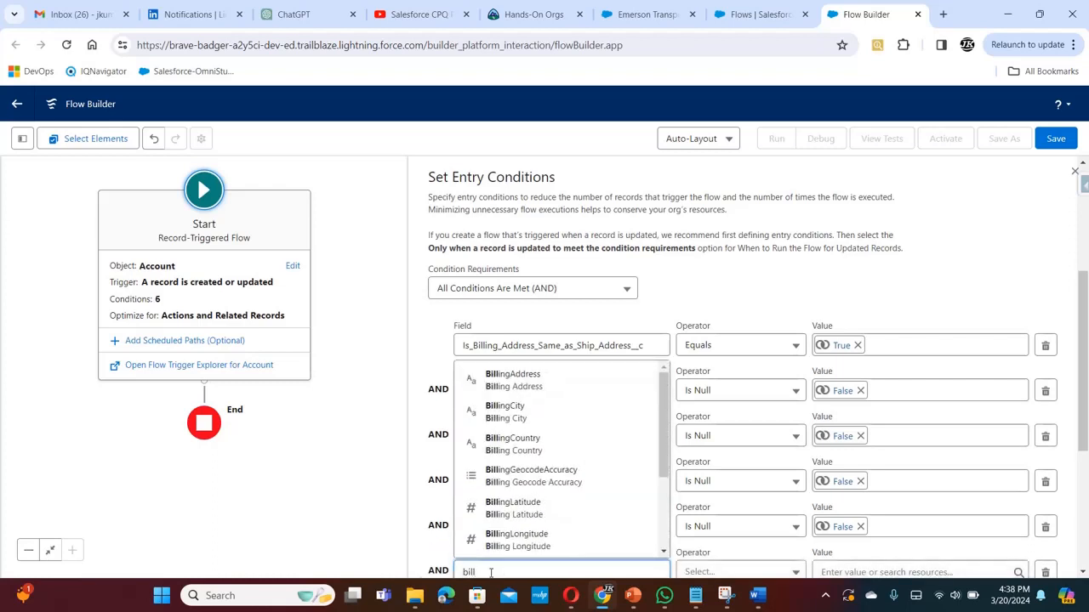
left_click(571, 447)
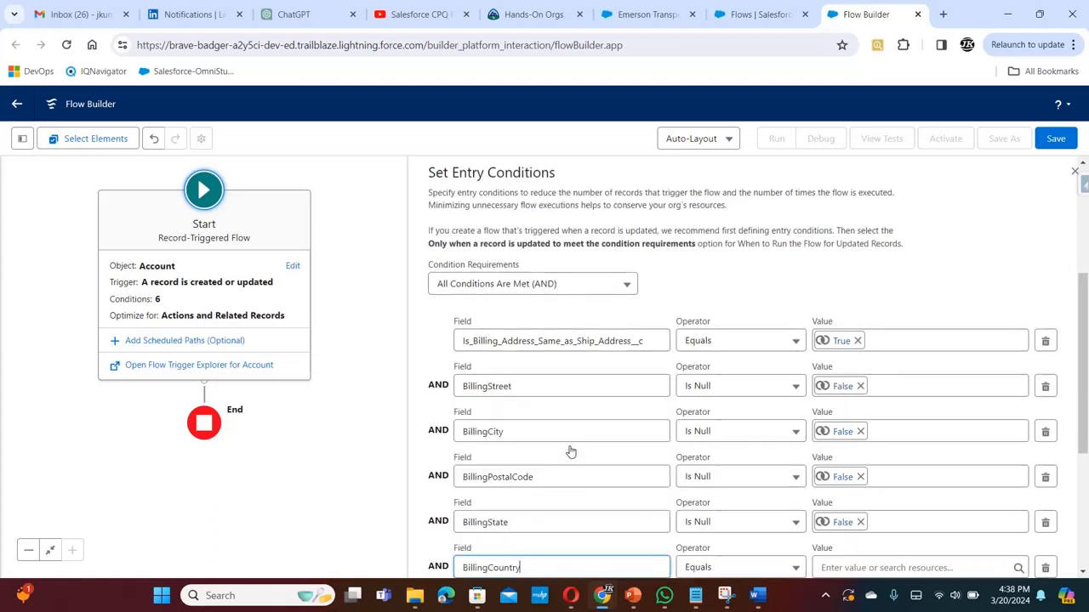
left_click(775, 568)
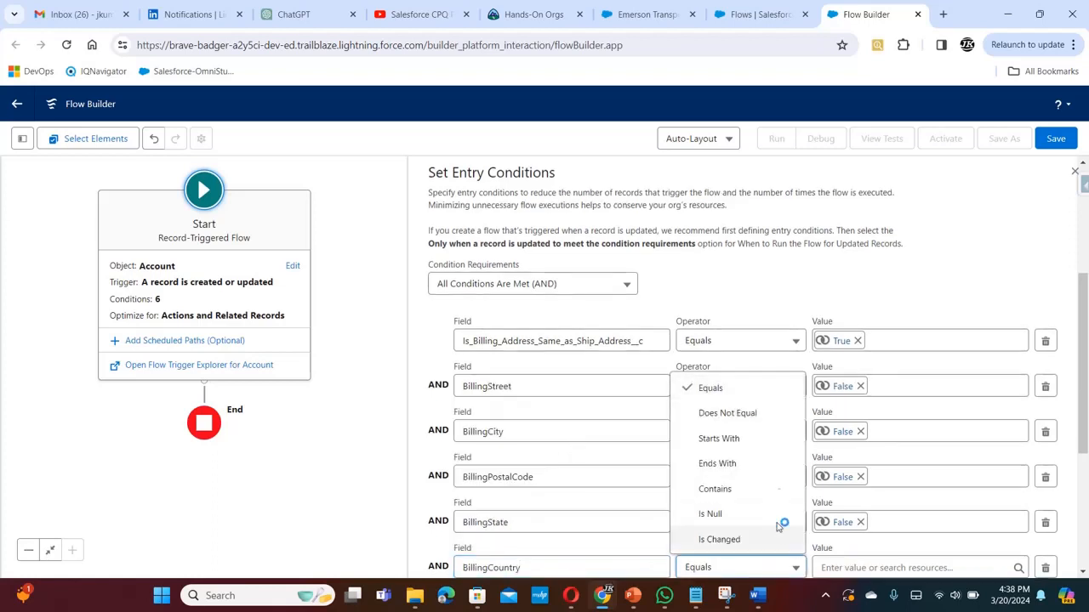
left_click(757, 514)
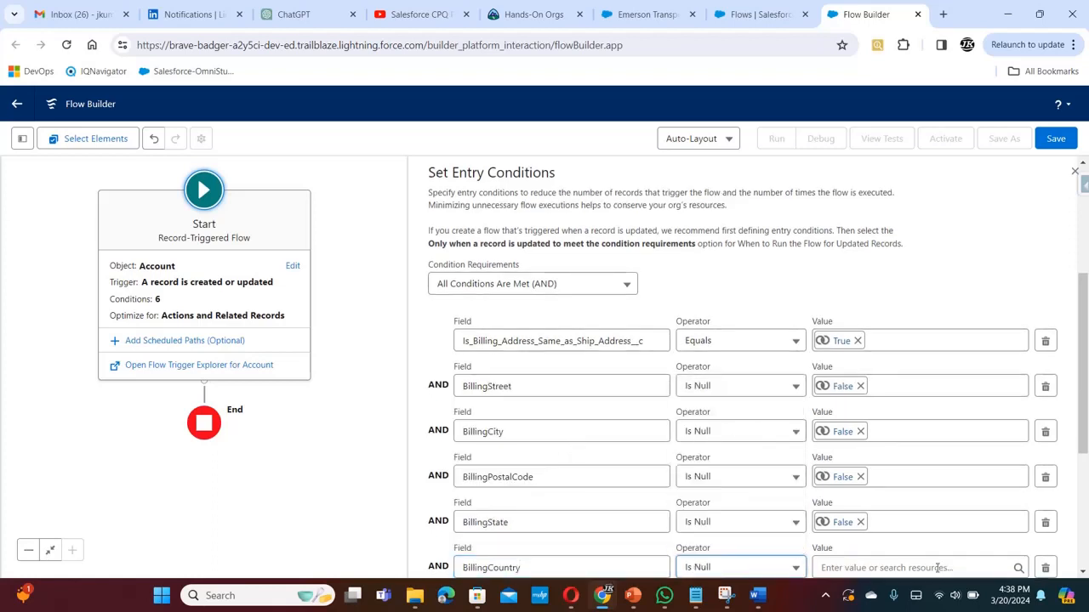
left_click(916, 567)
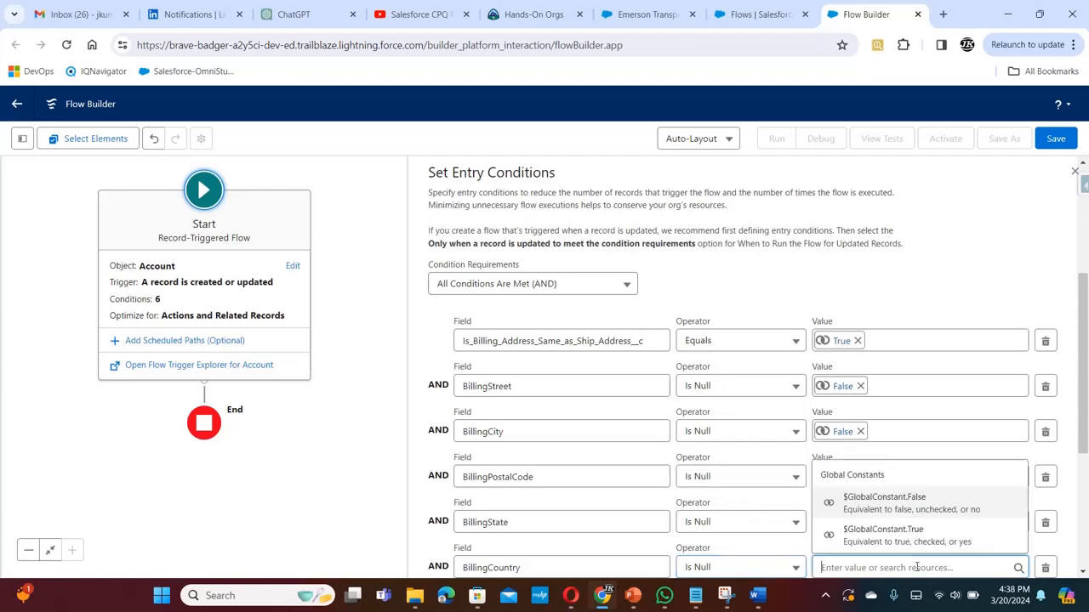
left_click(916, 499)
left_click_drag(1086, 386, 1080, 427)
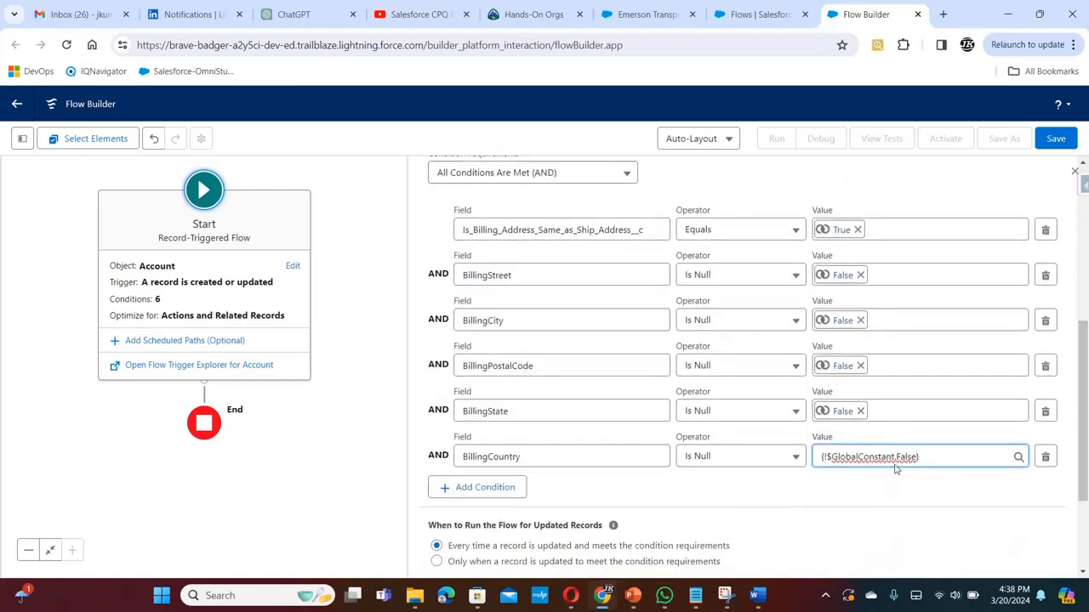
left_click(897, 473)
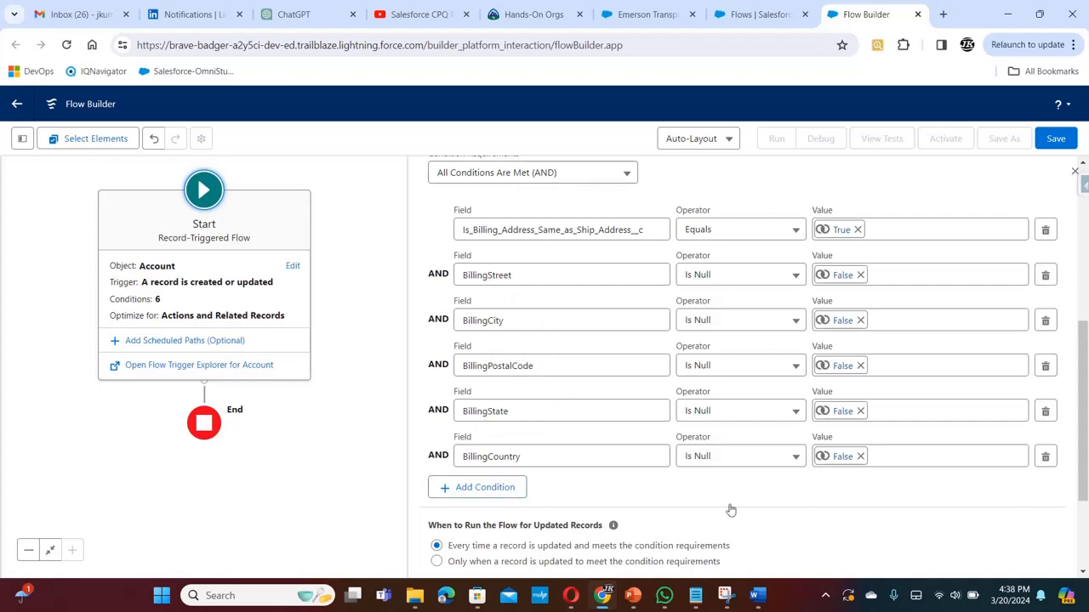
- Run the flow only when a record is updated to meet the condition requirements, and optimize it for Fast Field Updates
scroll(1084, 414, "down", 2)
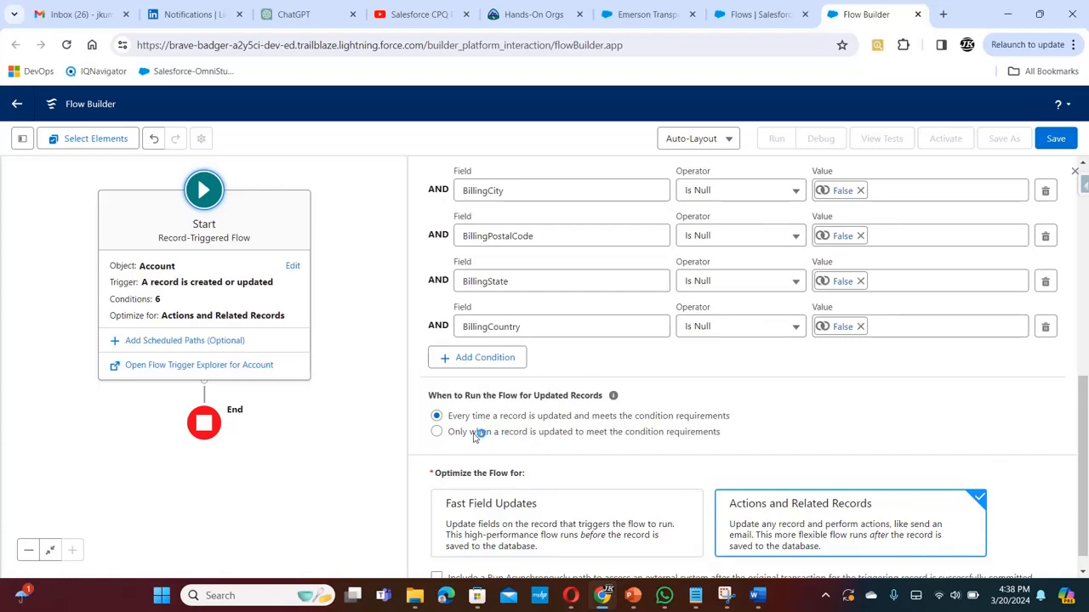
left_click(437, 432)
left_click_drag(1085, 423, 1085, 433)
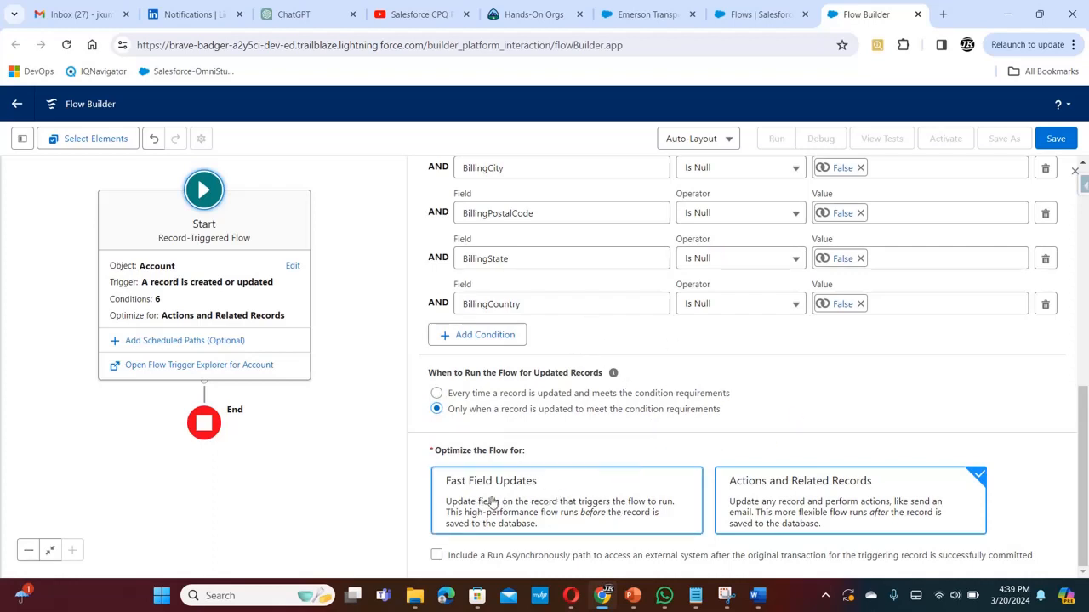
left_click(633, 527)
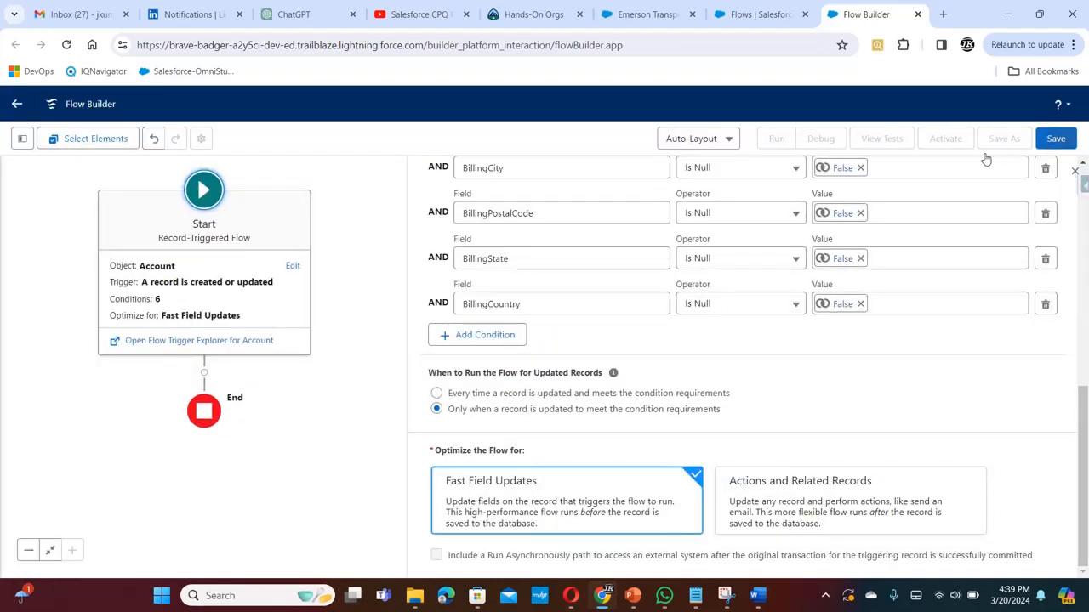
- Save the flow with the label "Account- Copy shipping Address from Billing Address" and its automatically derived API name
left_click(1055, 138)
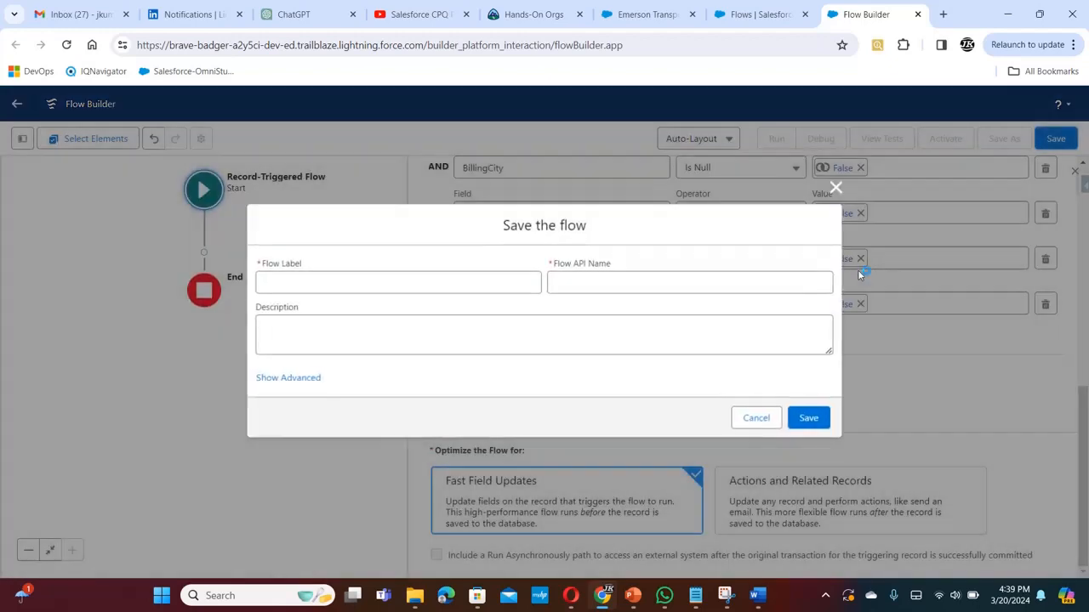
left_click(450, 284)
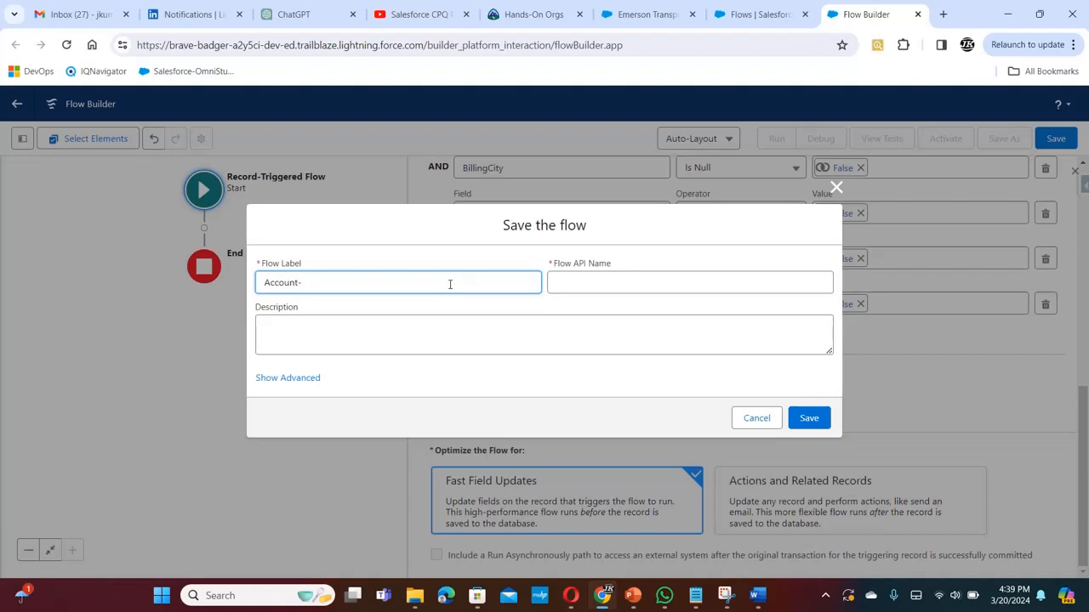
type("Account- Copy")
key("BackSpace")
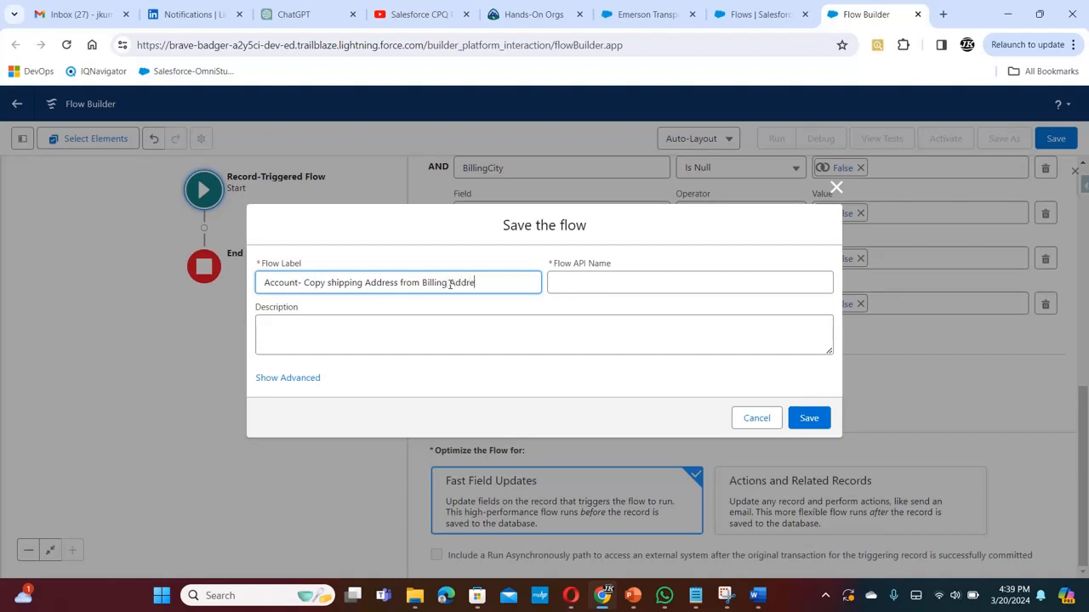
left_click(569, 283)
key("ctrl+a")
left_click(809, 419)
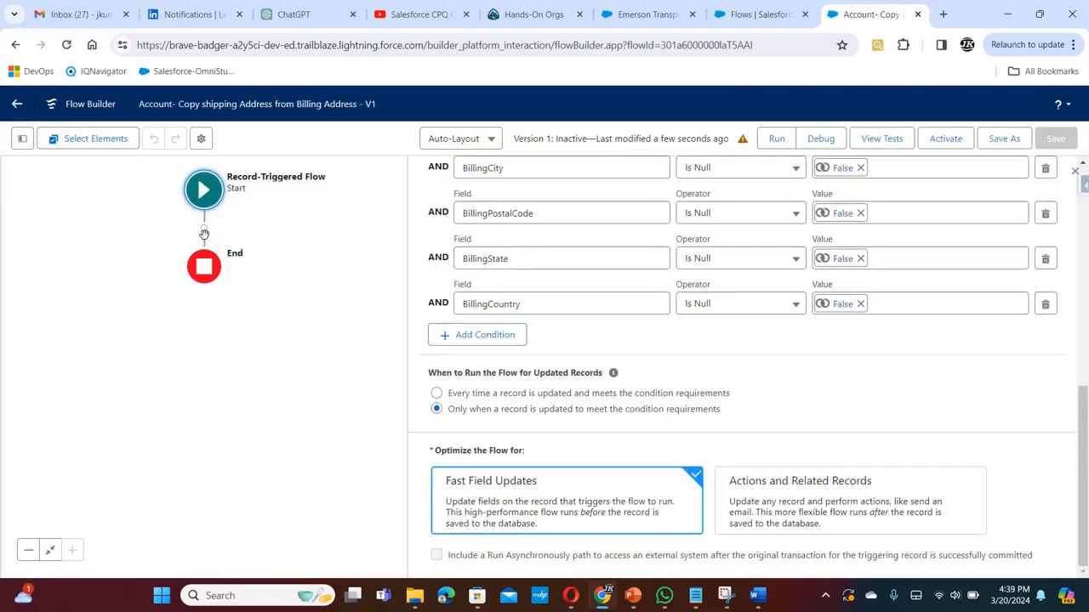
- Add an Assignment element after the Start element, labelled "Assign Billing Values to Shipping"
left_click(204, 230)
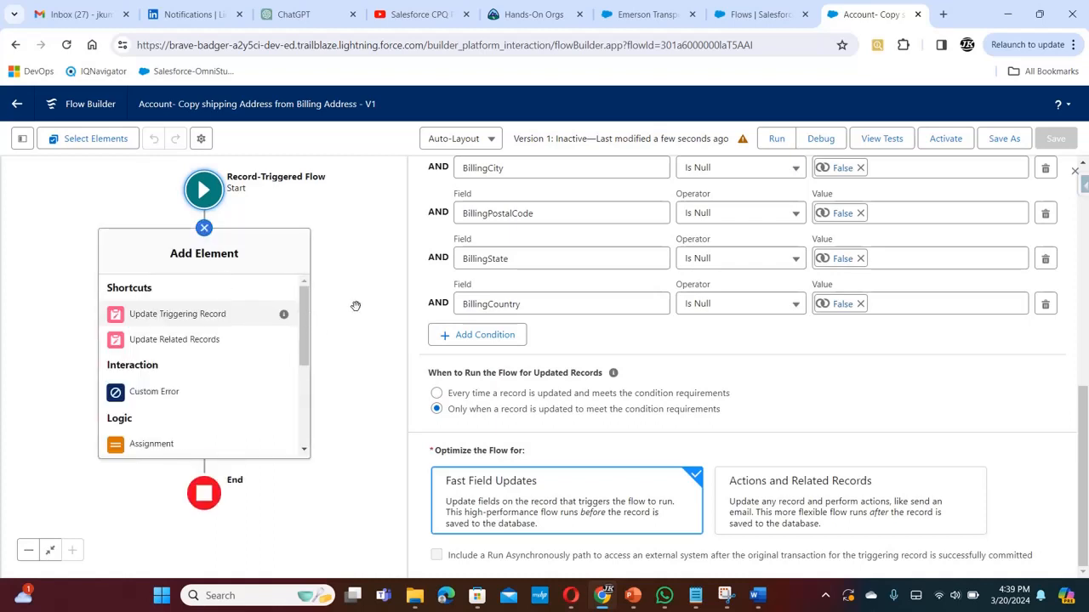
left_click_drag(307, 313, 302, 347)
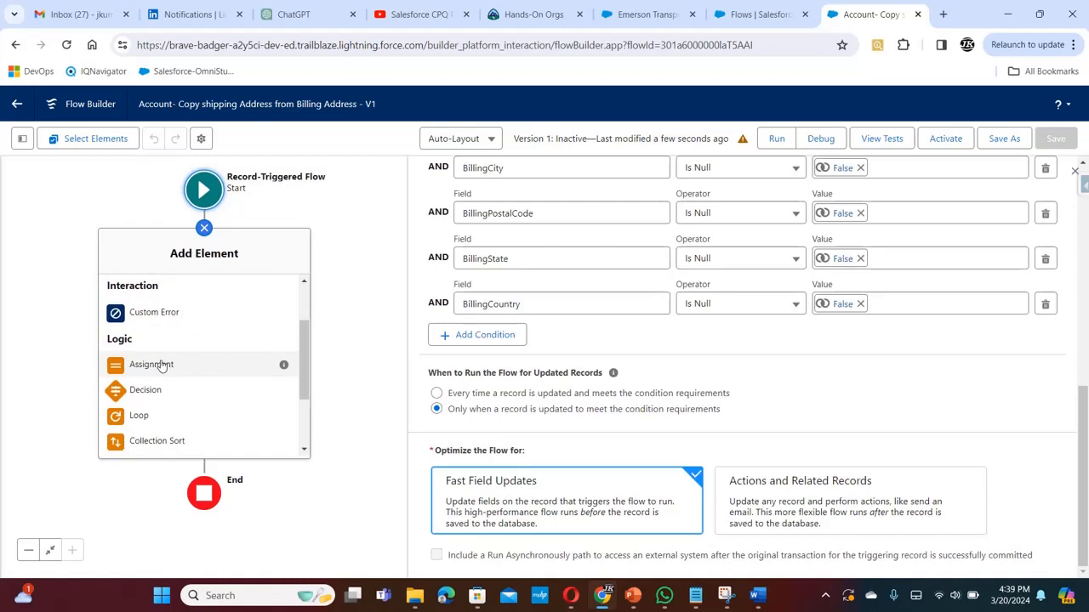
left_click(151, 364)
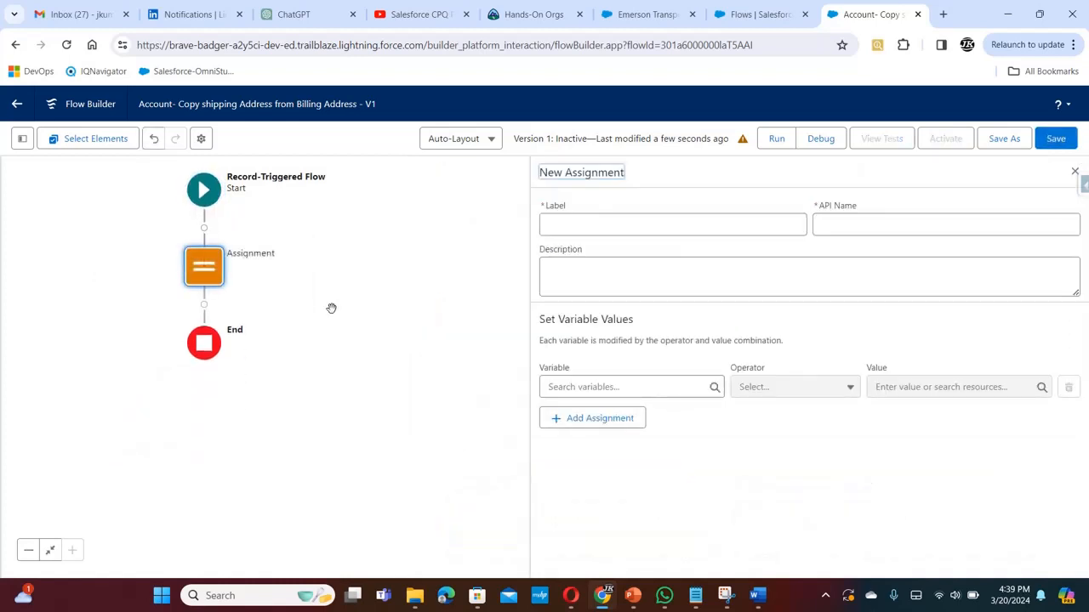
left_click(661, 223)
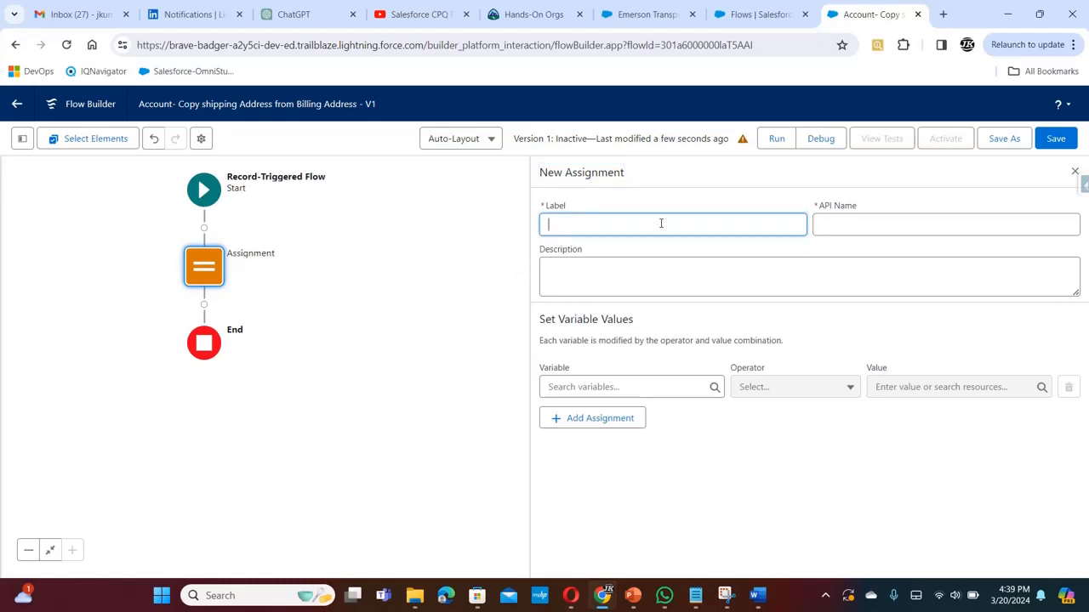
type("Assin")
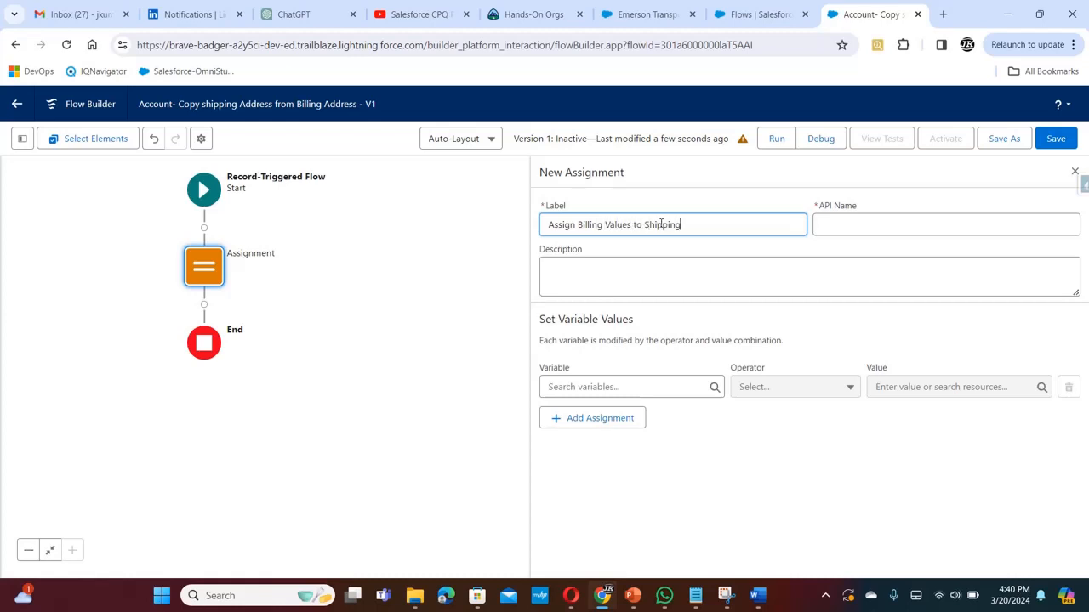
left_click(849, 219)
- Set the first assignment so that $Record's ShippingStreet Equals $Record's BillingStreet
left_click(629, 389)
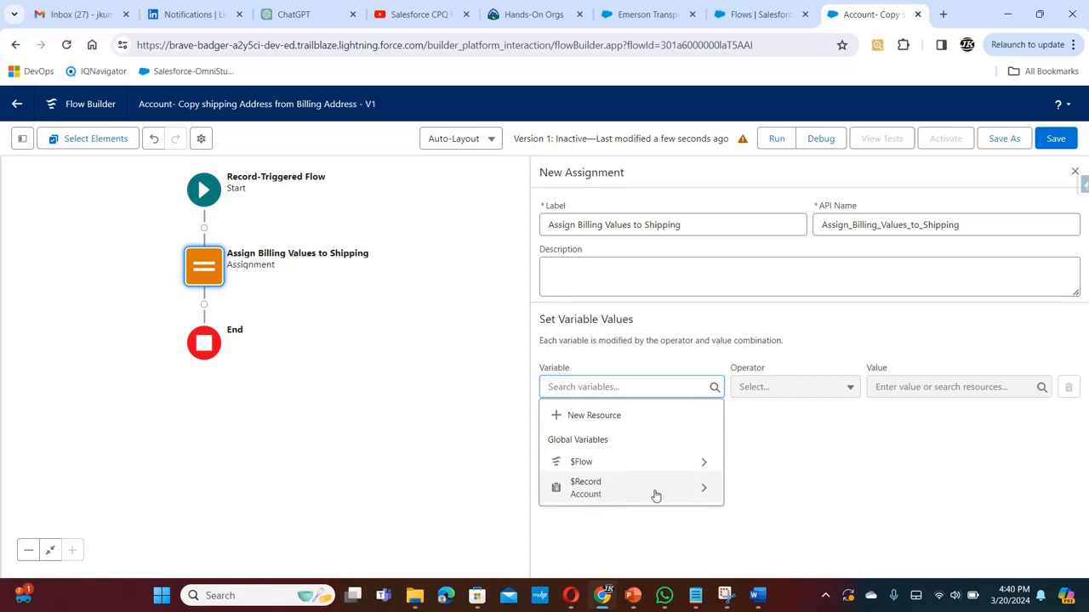
left_click(652, 495)
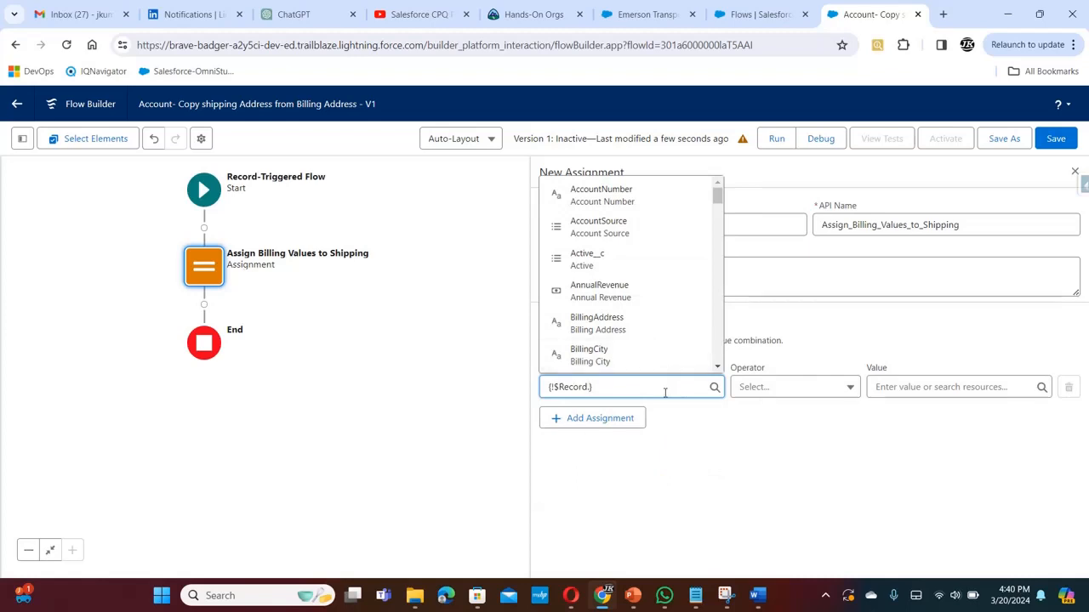
type("sh")
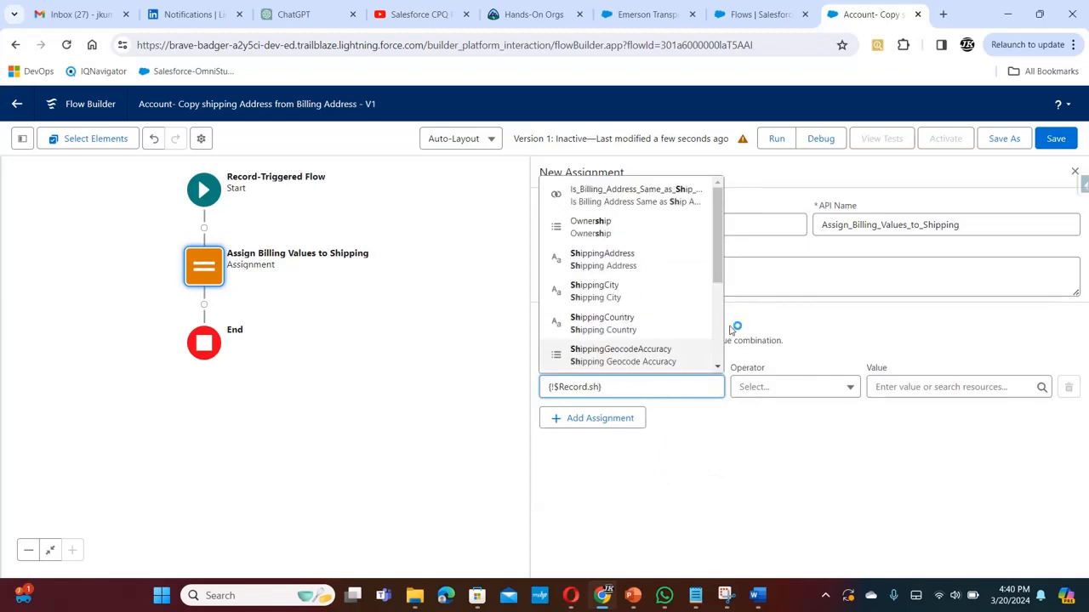
left_click_drag(717, 251, 705, 333)
left_click(637, 352)
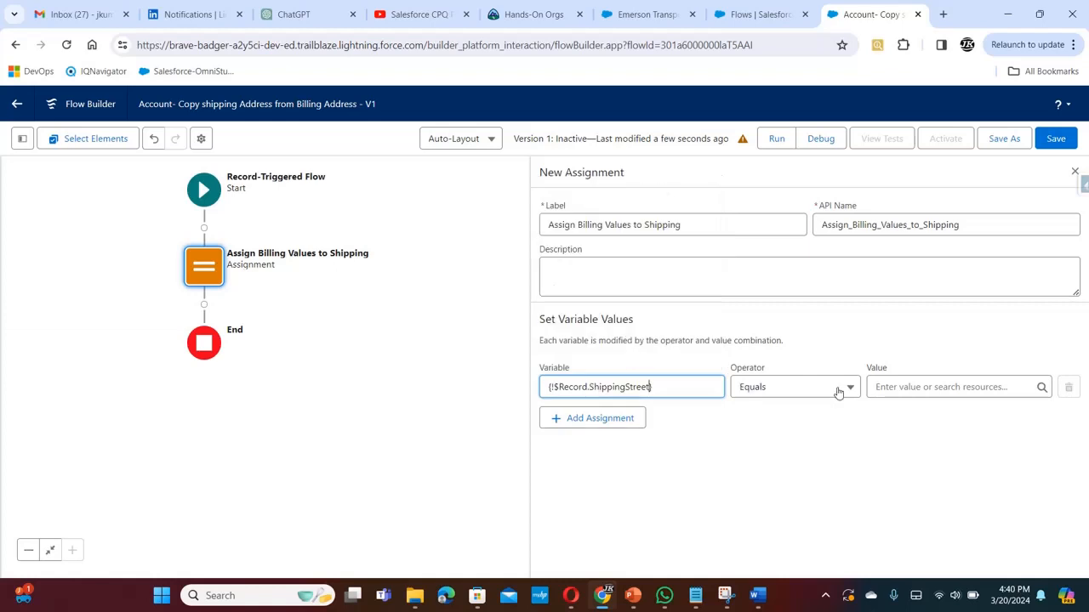
left_click(931, 388)
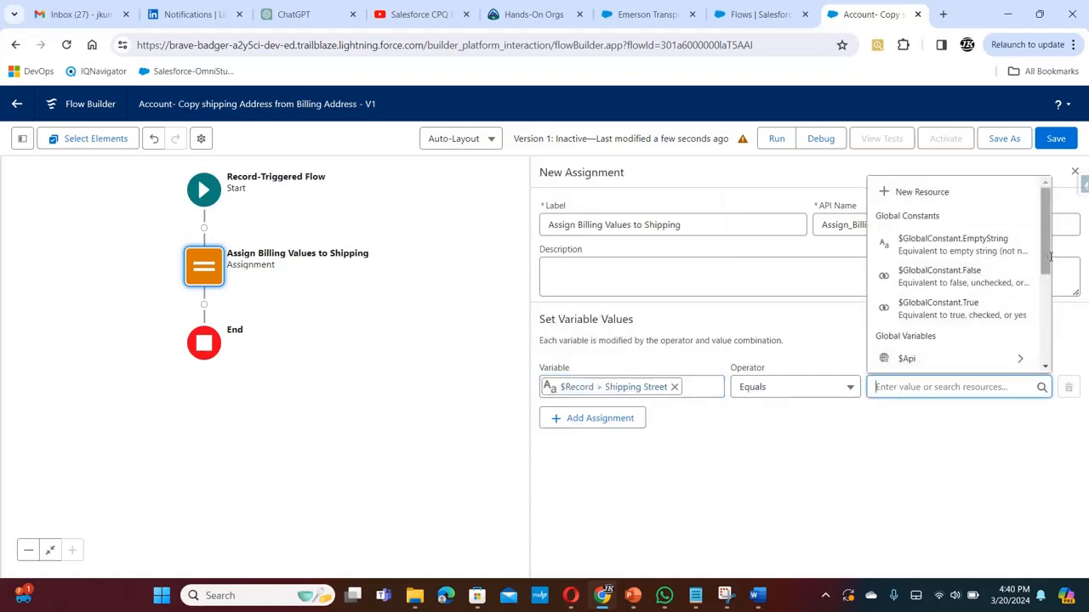
left_click_drag(1046, 260, 1043, 313)
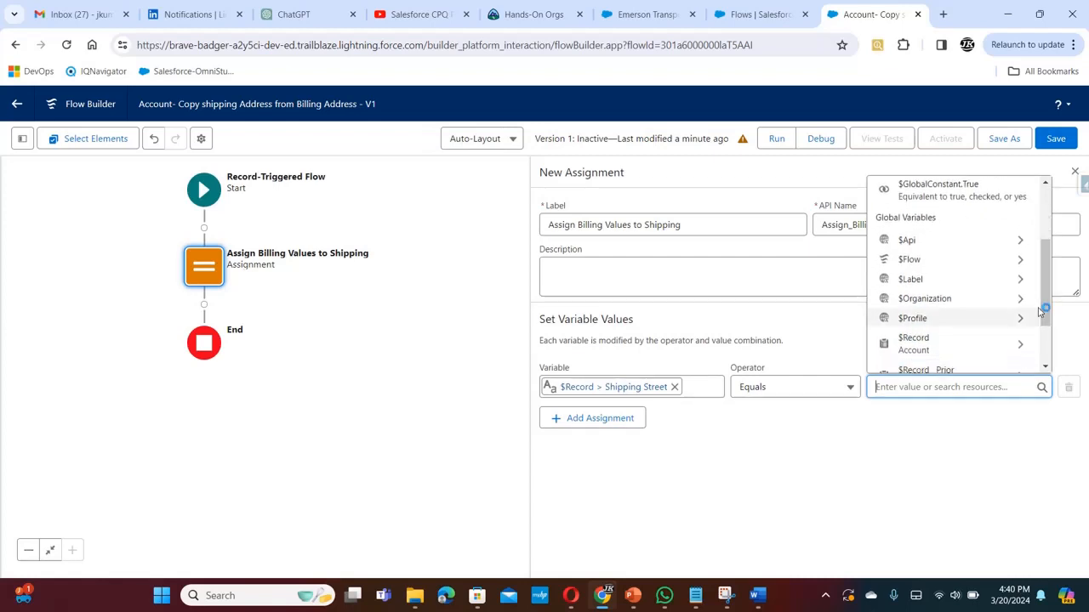
left_click(1009, 350)
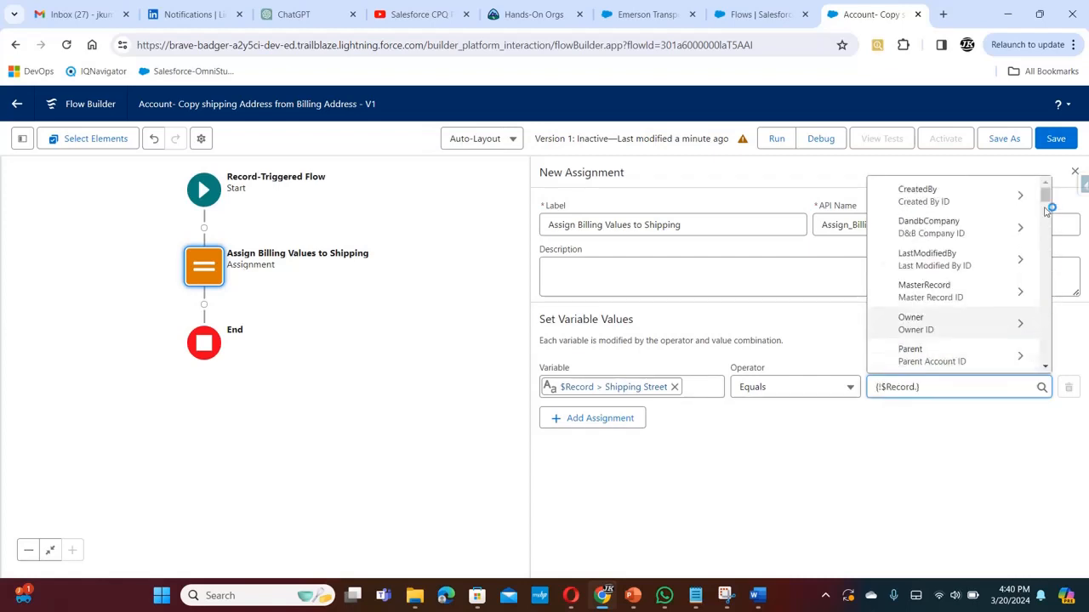
left_click_drag(1045, 199, 1043, 238)
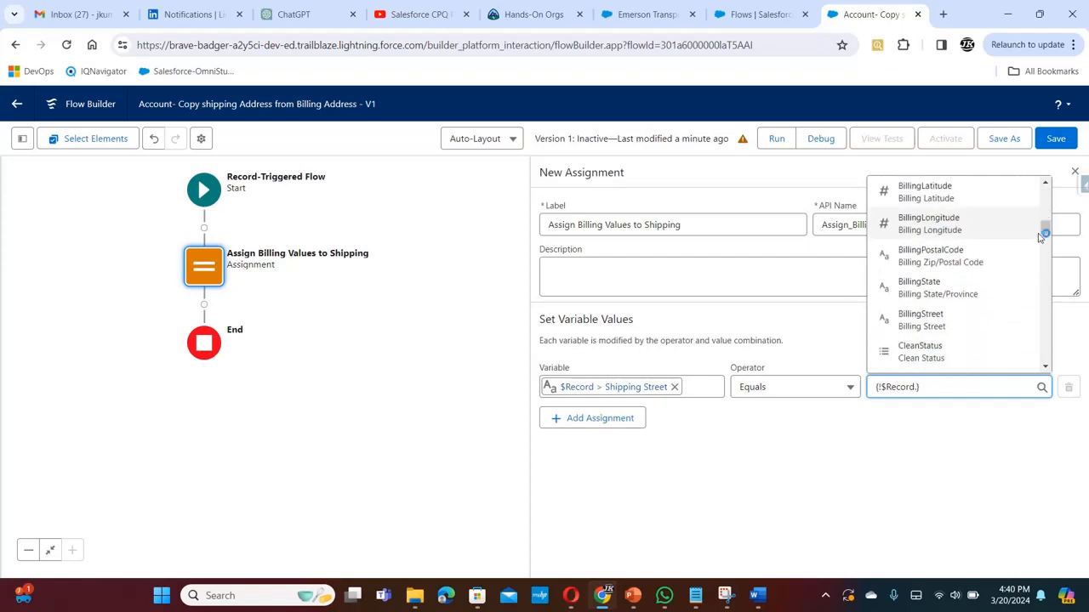
left_click(968, 323)
- Add $Record assignments setting Shipping City, State/Province, Zip/Postal Code and Country equal to the matching billing fields
left_click(595, 418)
left_click(584, 432)
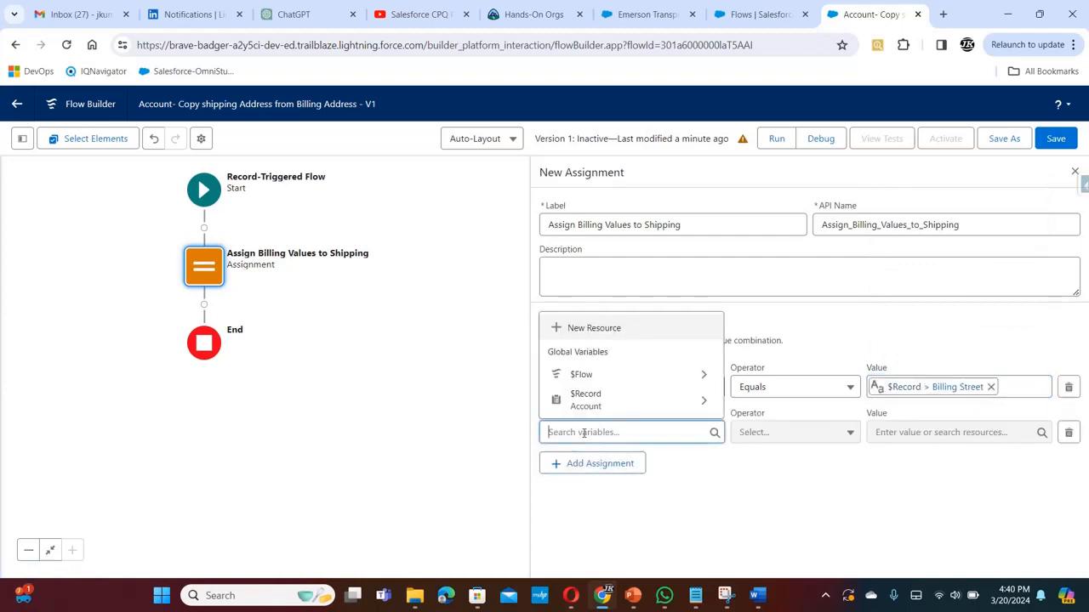
type("rec")
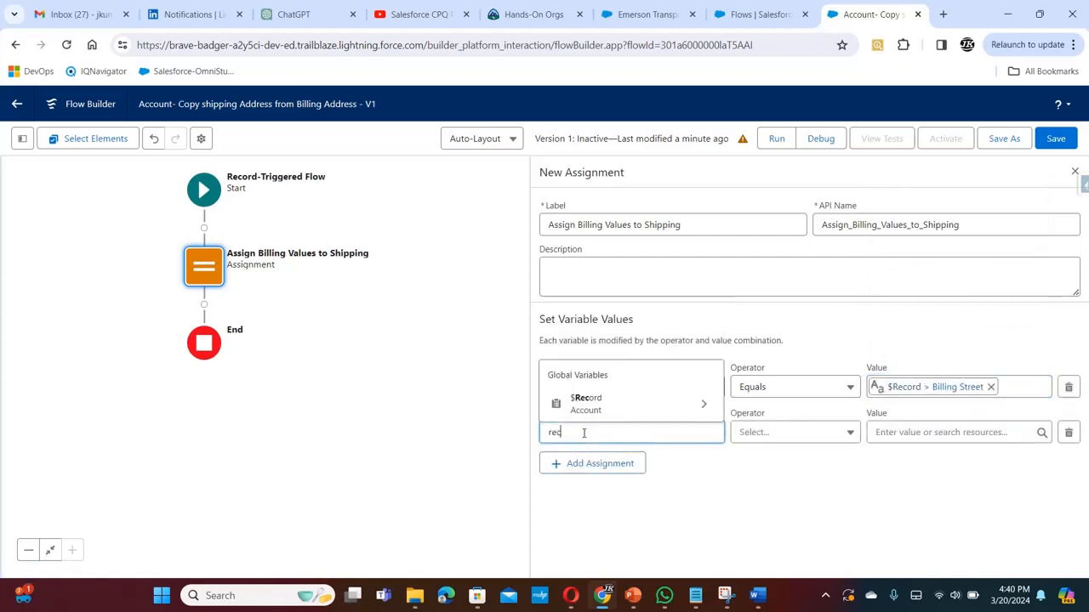
left_click(619, 411)
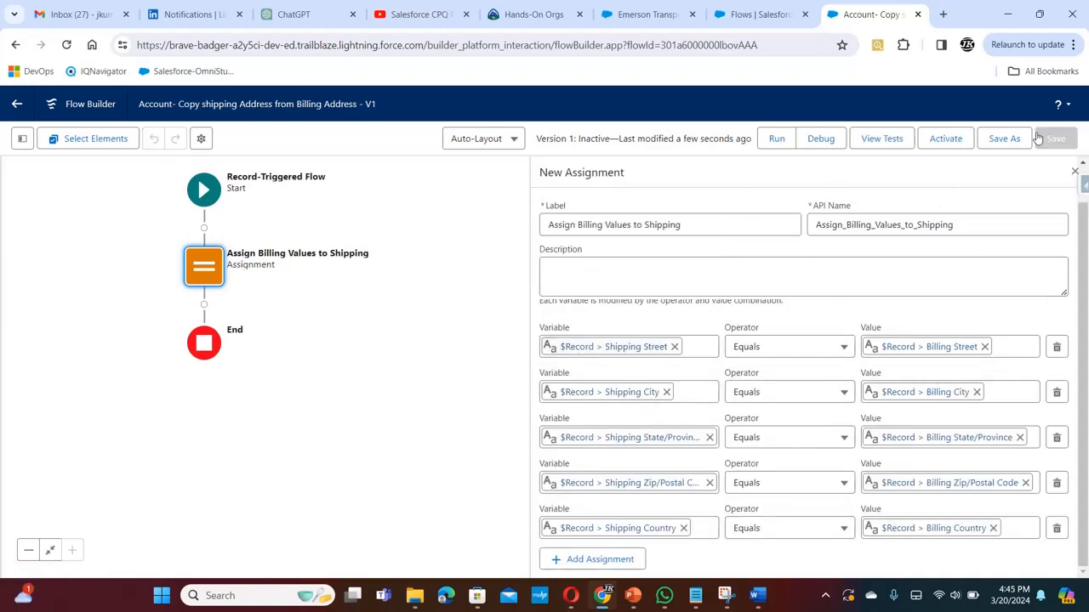
- Activate the flow, and reload the open Emerson Transport account page
left_click(940, 140)
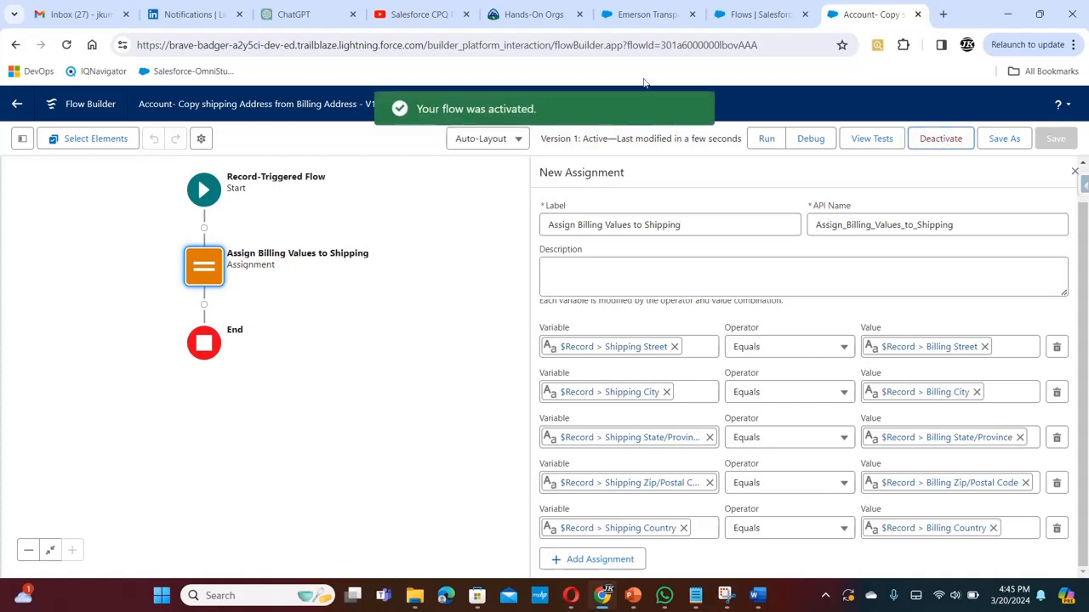
left_click(635, 15)
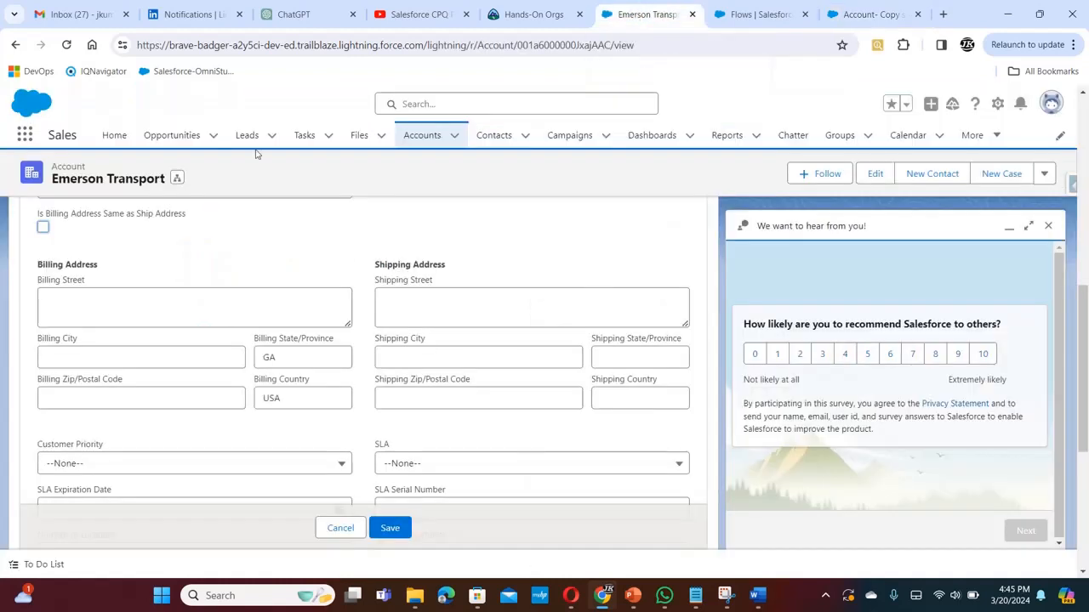
left_click(68, 45)
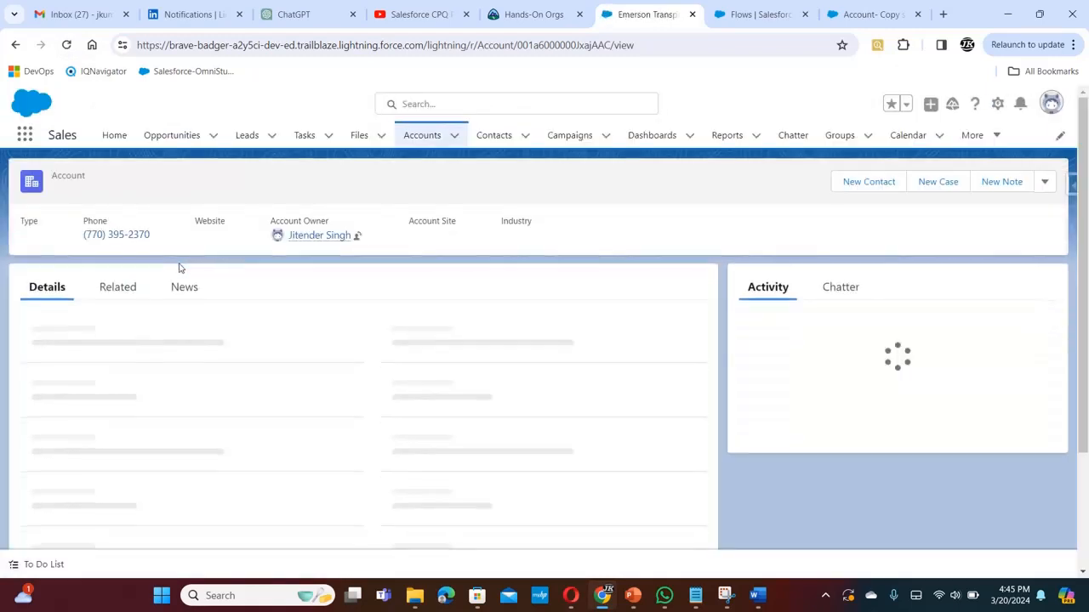
- Edit the Emerson Transport account's details and enable Is Billing Address Same as Ship Address
left_click_drag(1082, 278, 1079, 397)
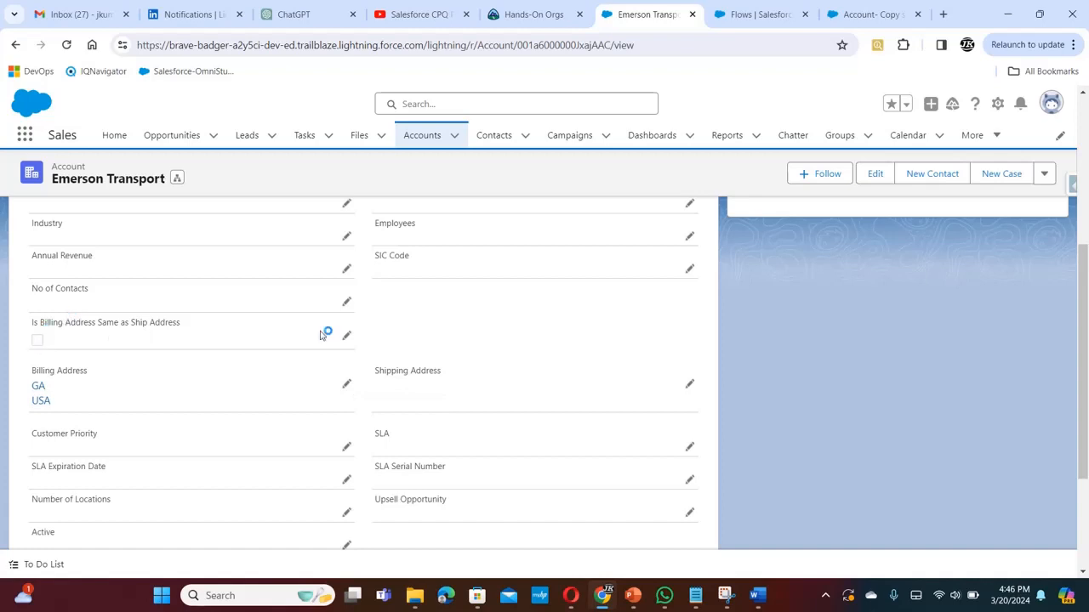
left_click(346, 339)
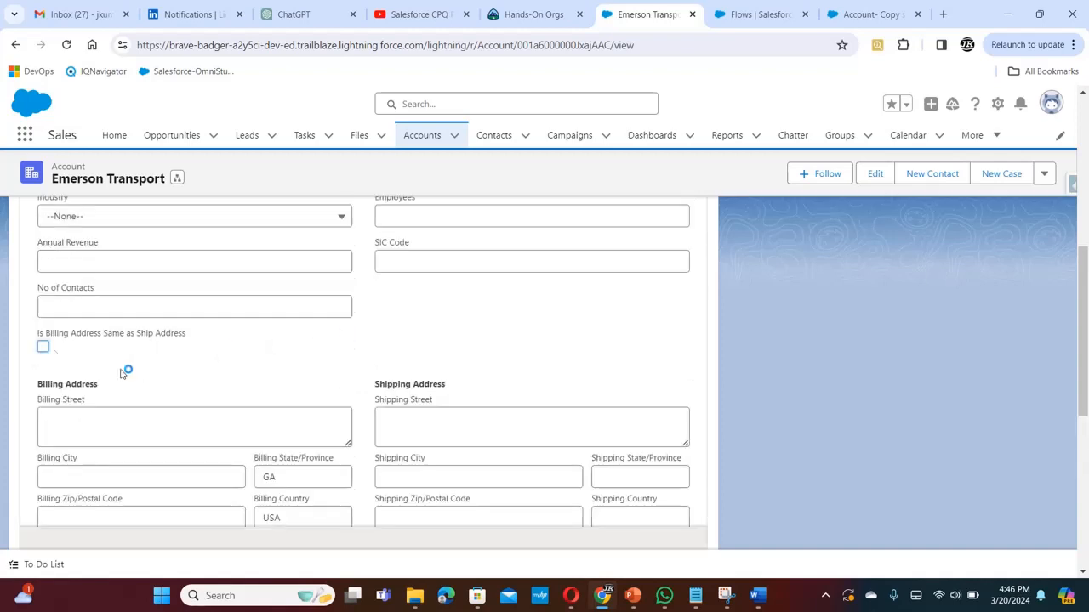
left_click(43, 346)
- Fill in the billing address with the first saved autofill address, save the account, and compare its billing and shipping addresses
left_click(109, 430)
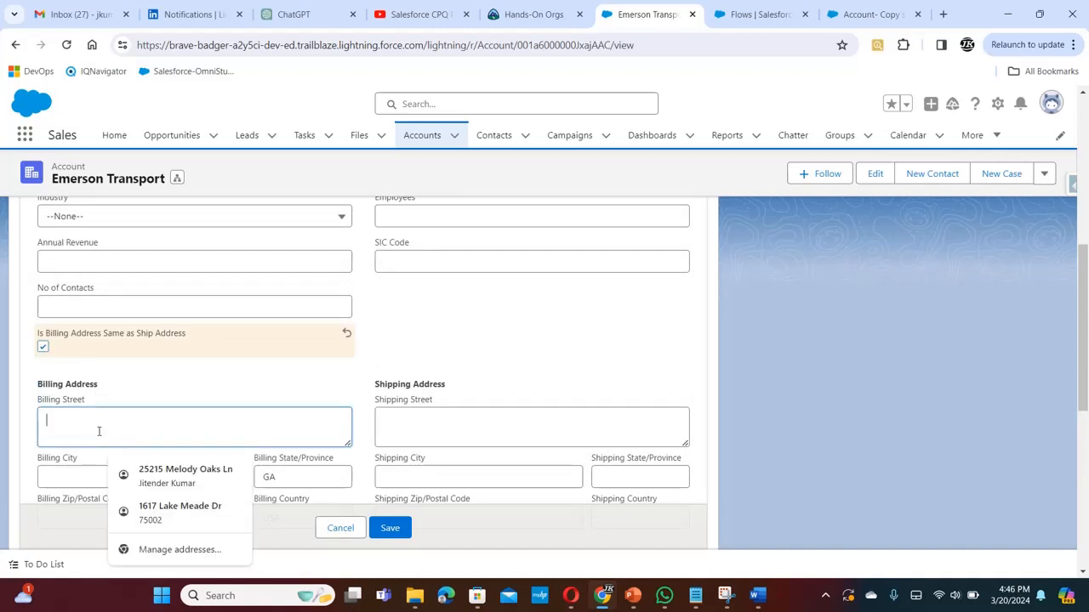
left_click(170, 476)
left_click_drag(1082, 329, 1082, 372)
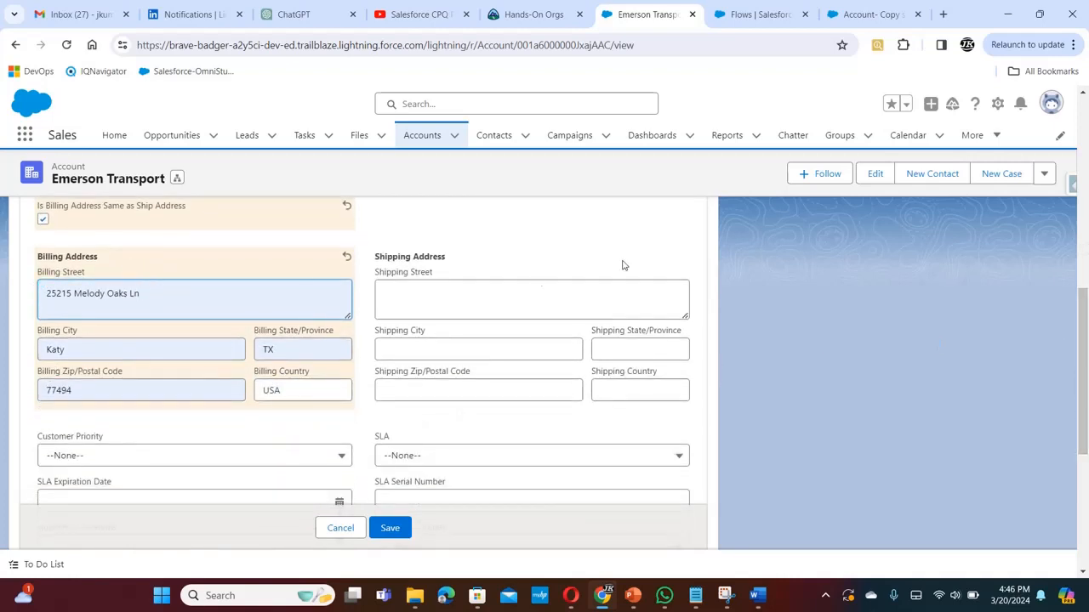
left_click(393, 528)
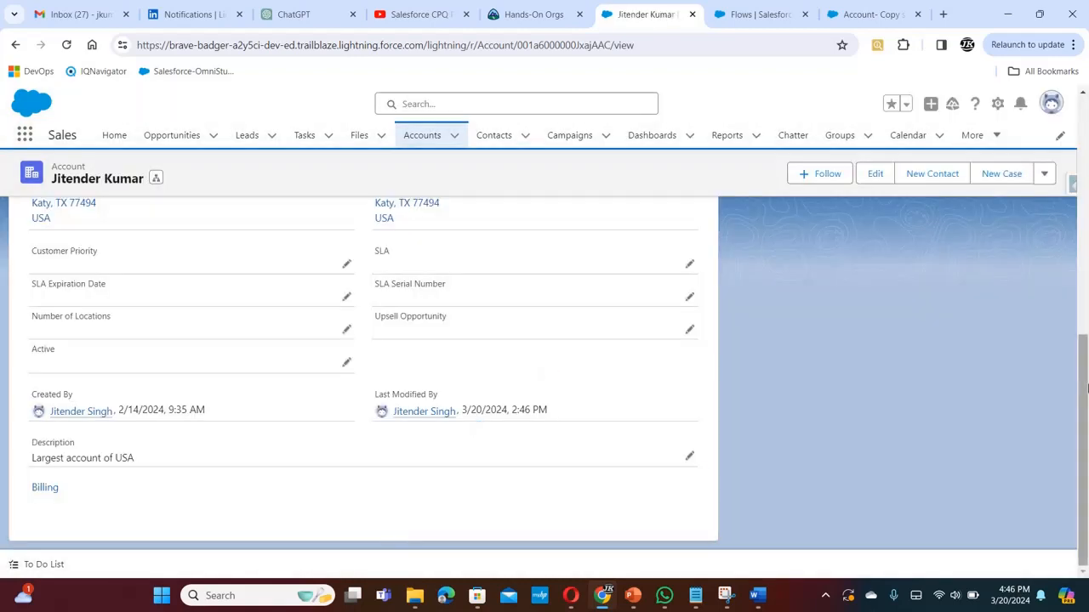
scroll(464, 438, "up", 2)
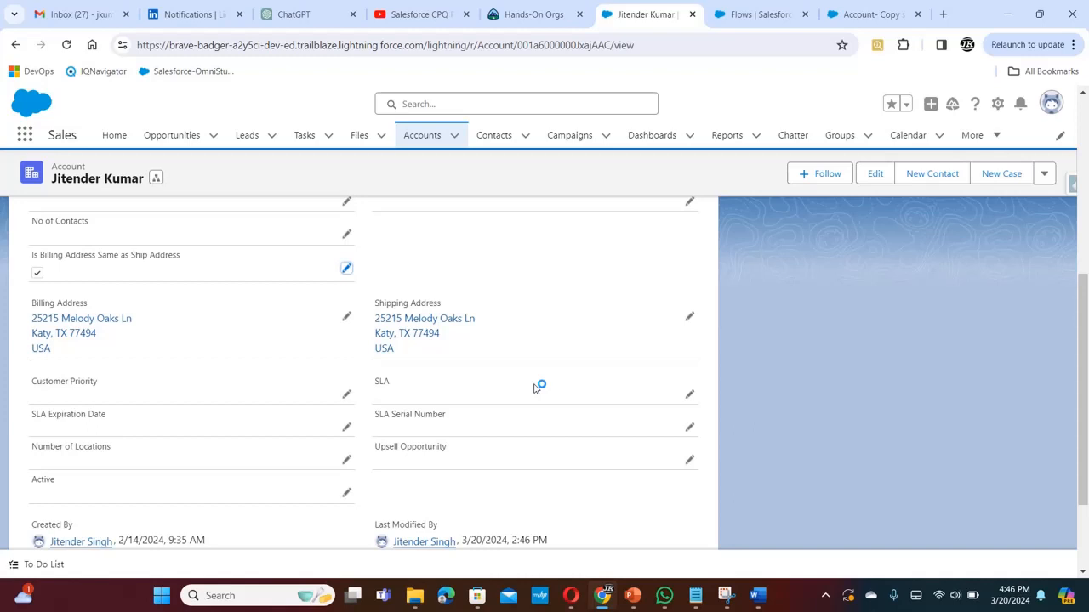
scroll(1073, 327, "up", 2)
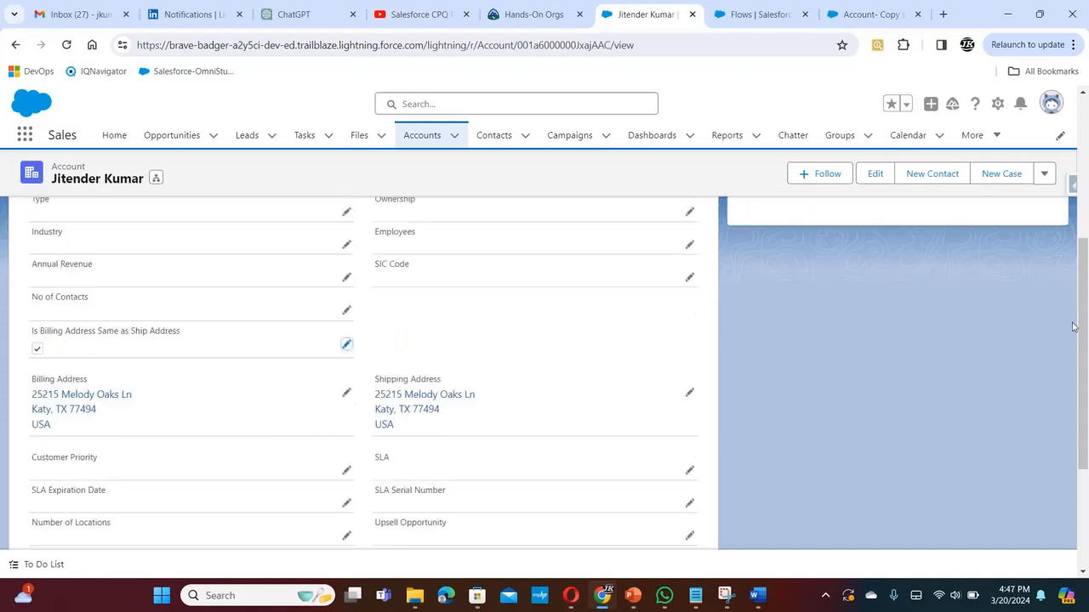